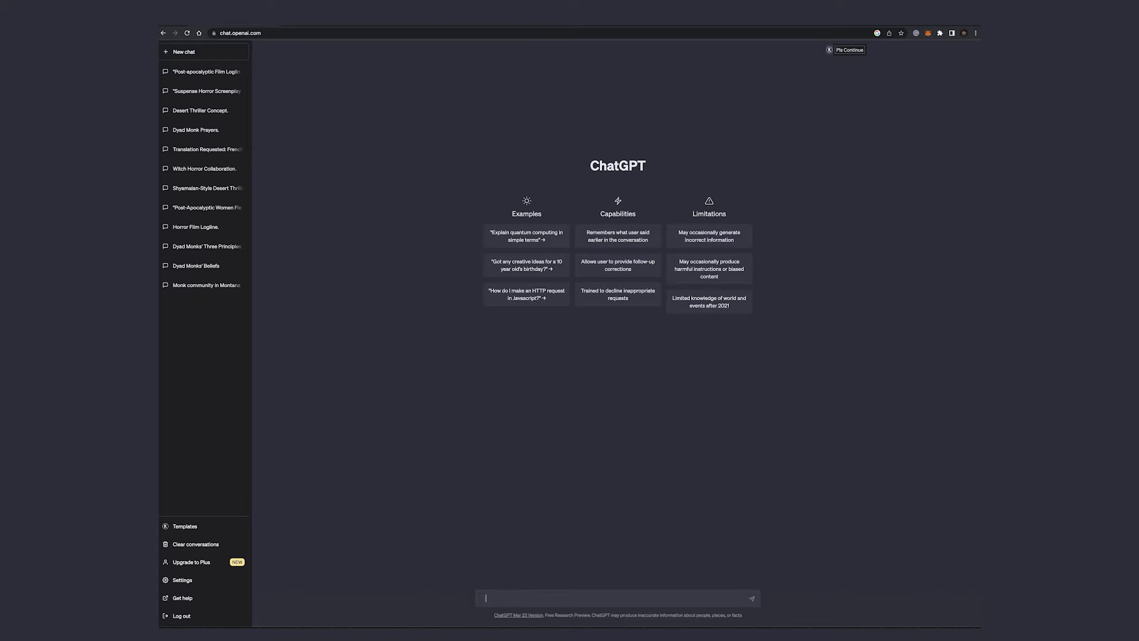
Step: Bring the TextEdit PROMPTS document to the front and shift it left over the empty chat
key(super+Tab)
drag(833, 33, 618, 33)
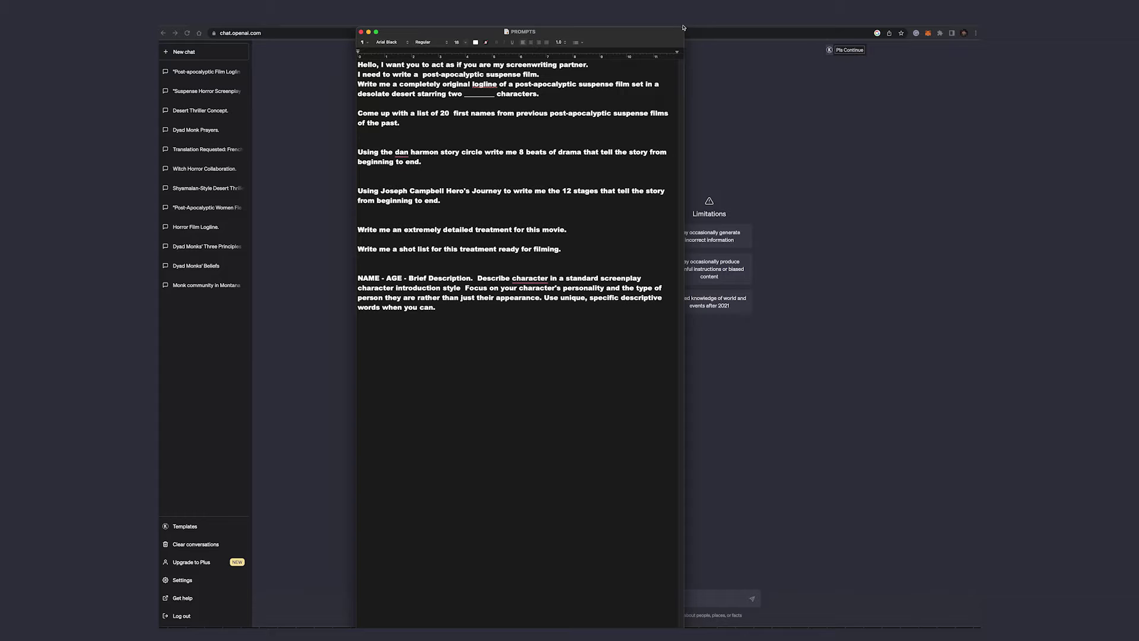
Step: Widen the PROMPTS window and select the whole text, then the opening 'Hello' paragraph
drag(683, 29, 728, 30)
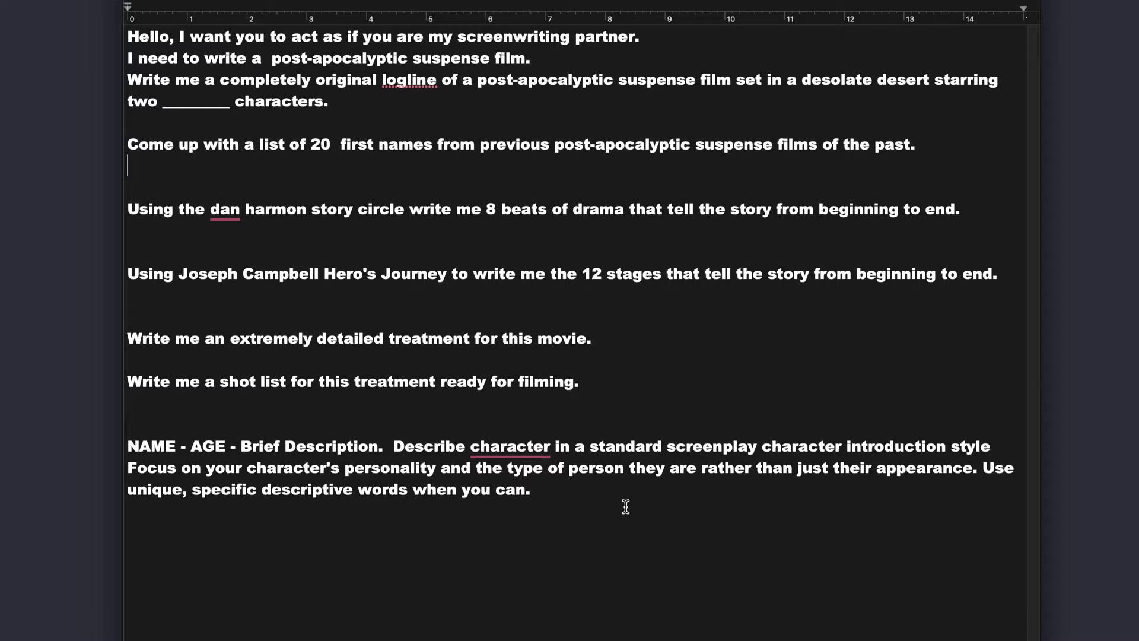
drag(625, 506, 124, 37)
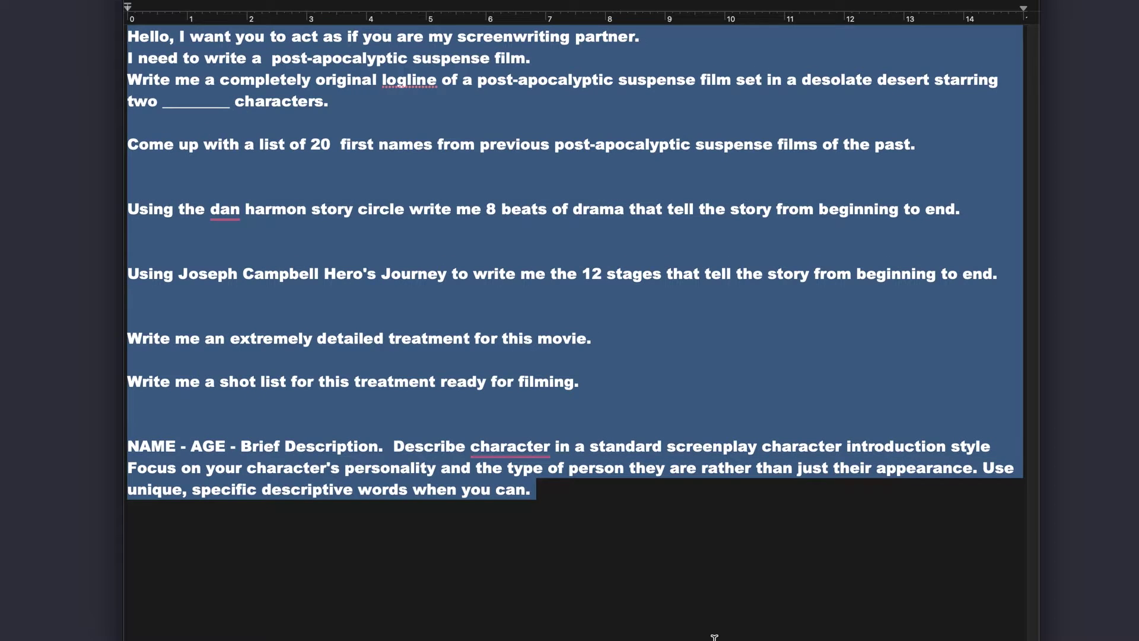
click(714, 629)
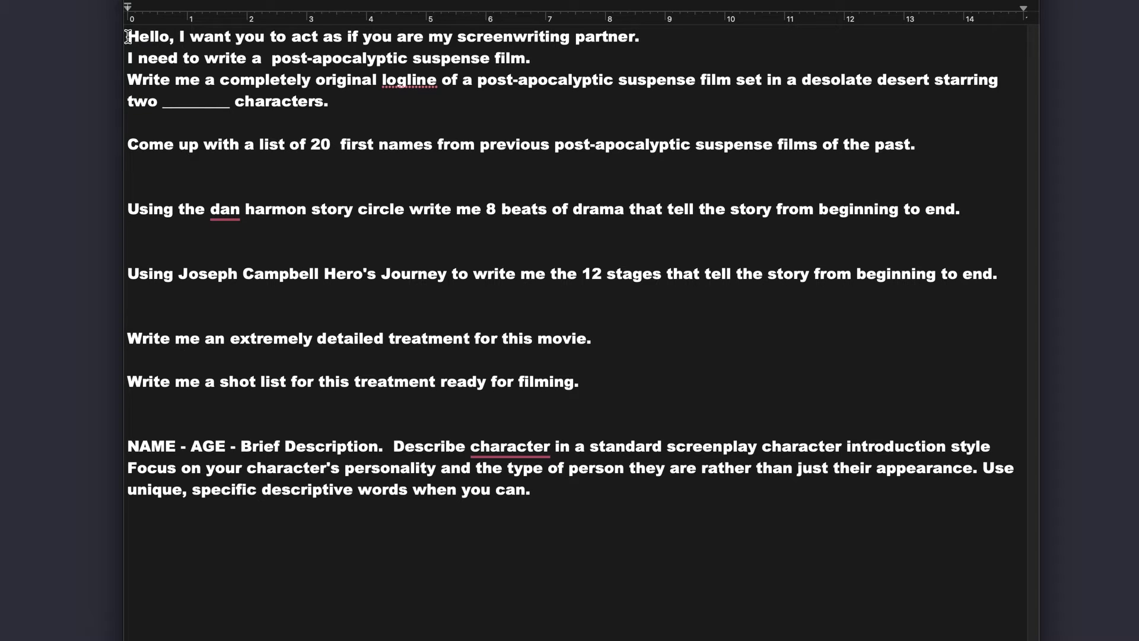
drag(132, 38, 406, 103)
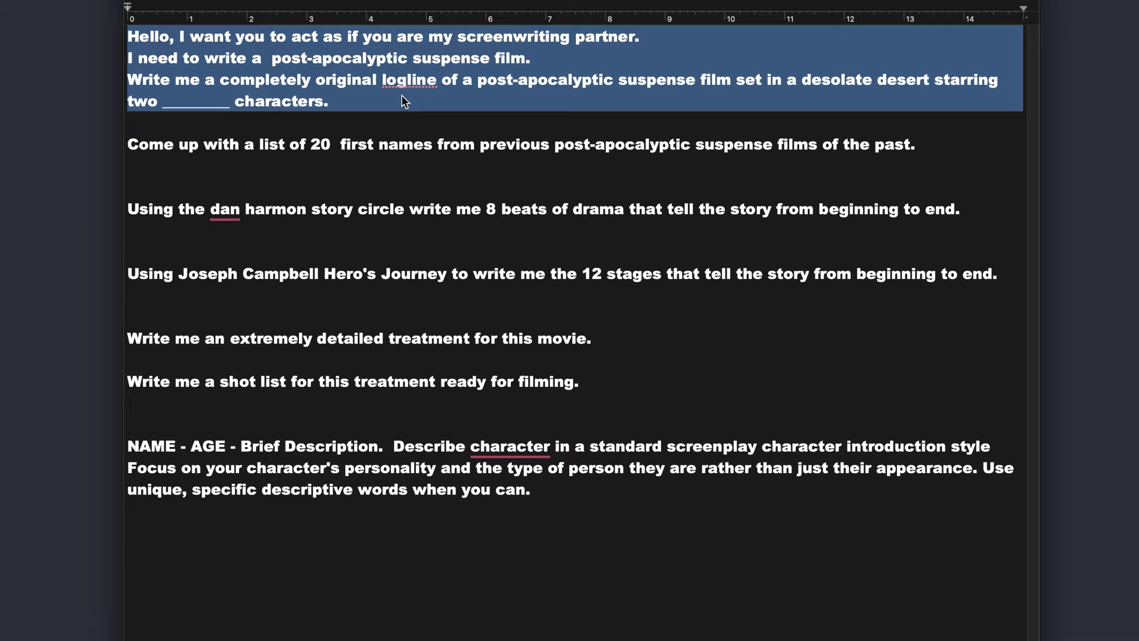
click(214, 187)
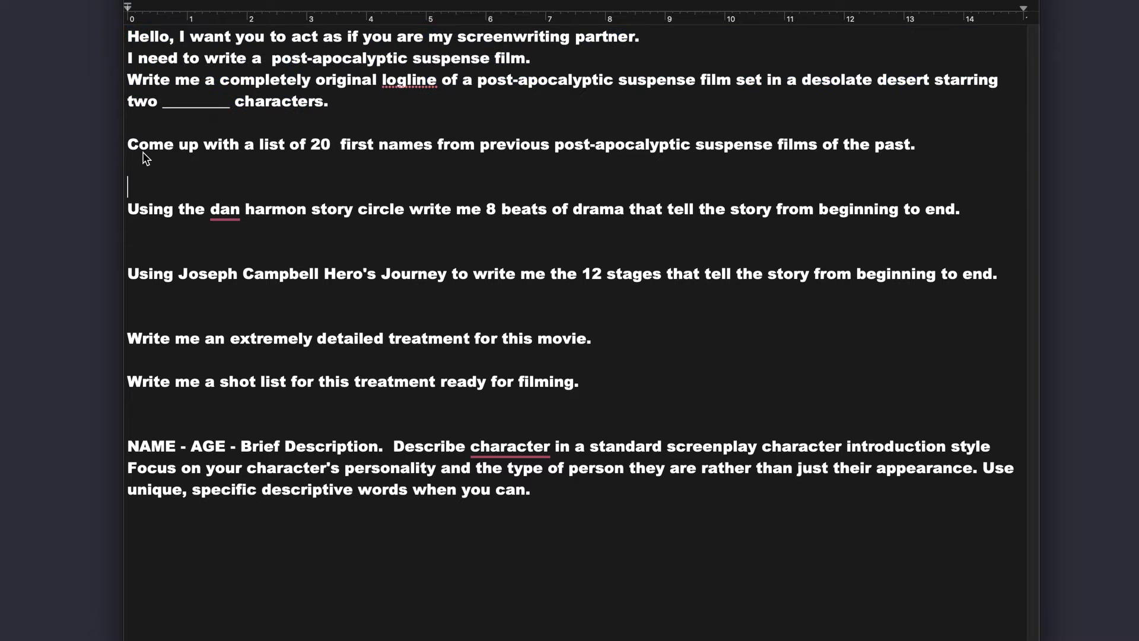
Step: Highlight the 20 first names prompt and the Dan Harmon story circle prompt
drag(153, 144, 959, 139)
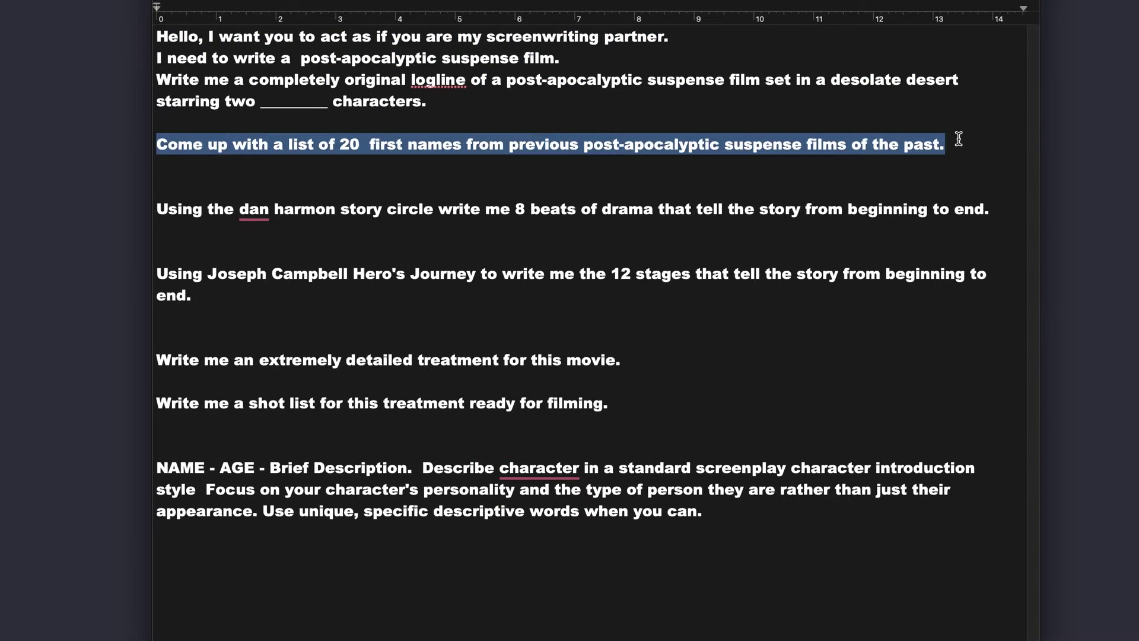
click(372, 234)
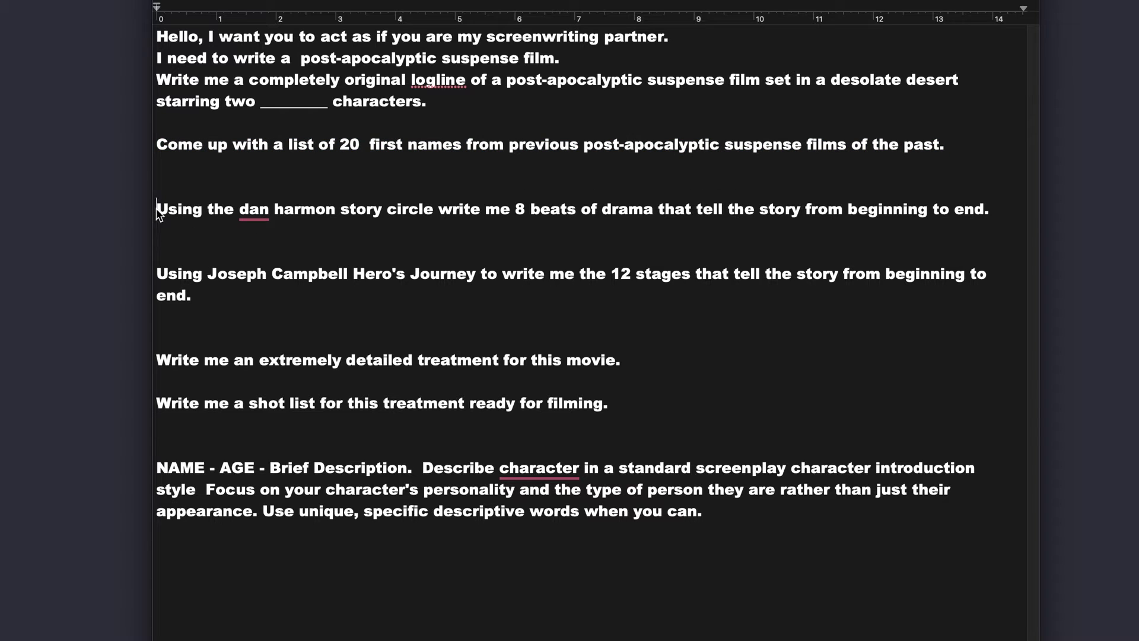
drag(157, 207, 1037, 218)
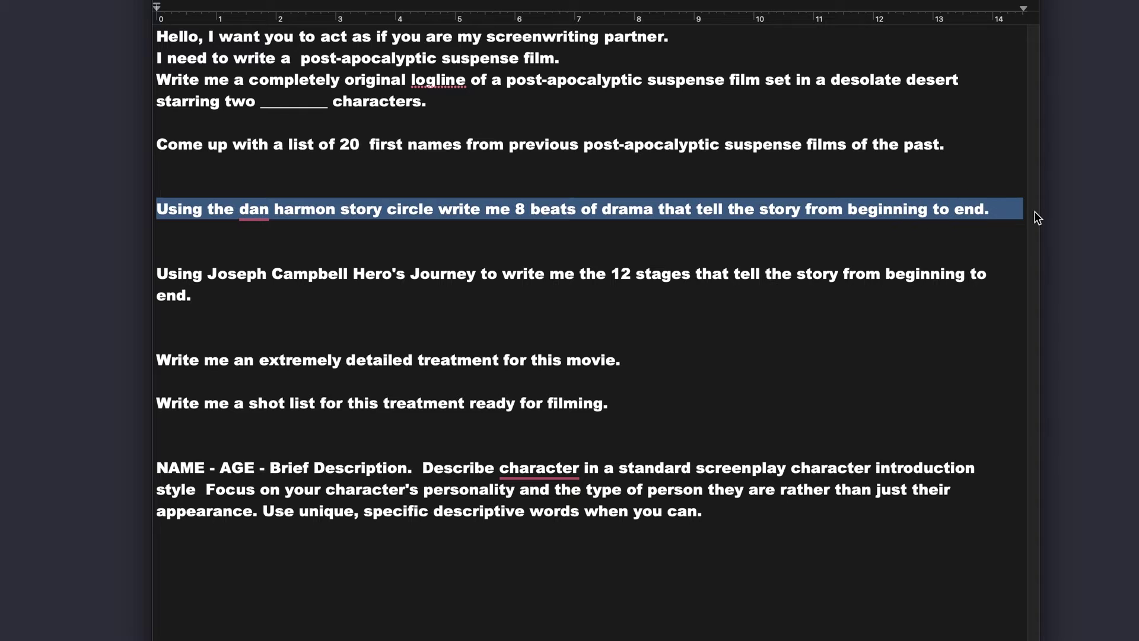
click(842, 219)
drag(1015, 210, 147, 211)
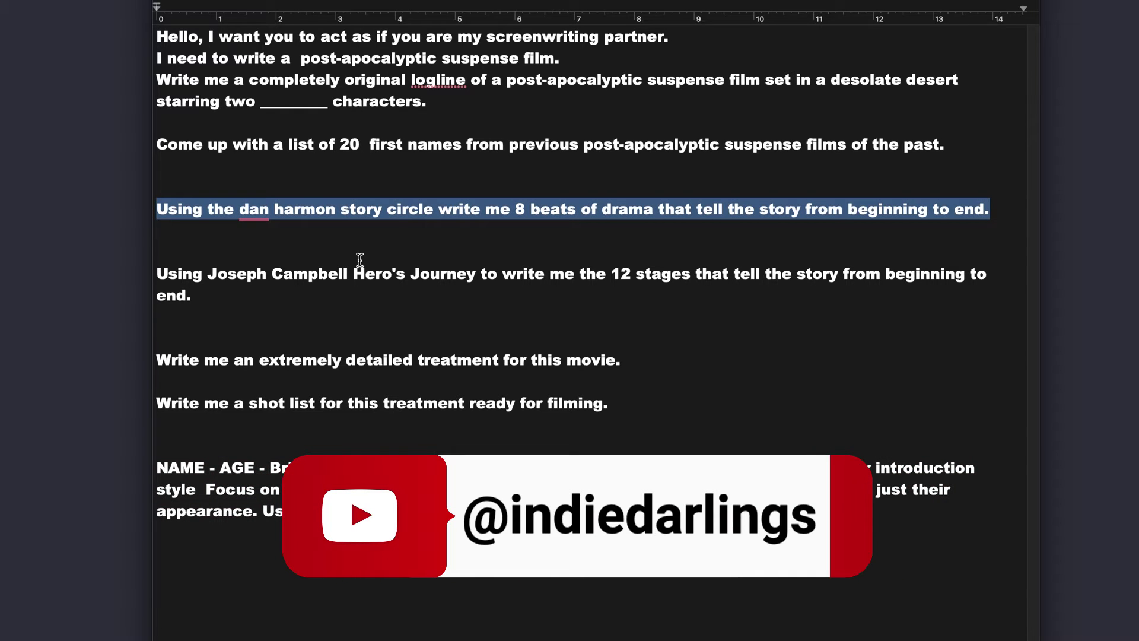
click(968, 296)
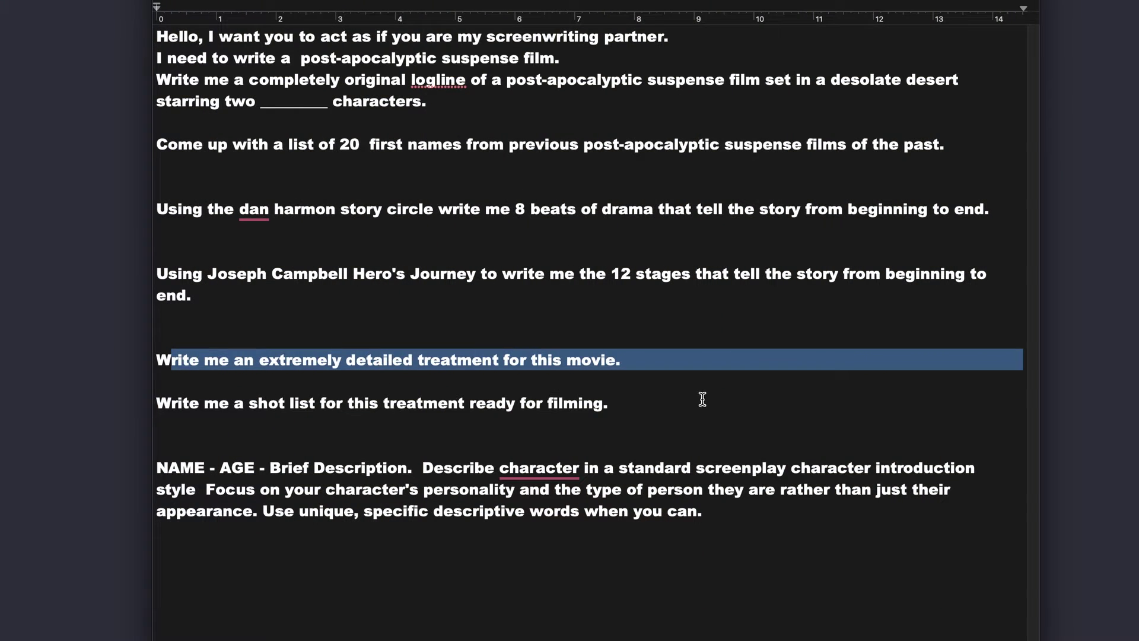
Step: Highlight the shot list prompt and the character introduction prompt
click(697, 404)
drag(698, 404, 118, 410)
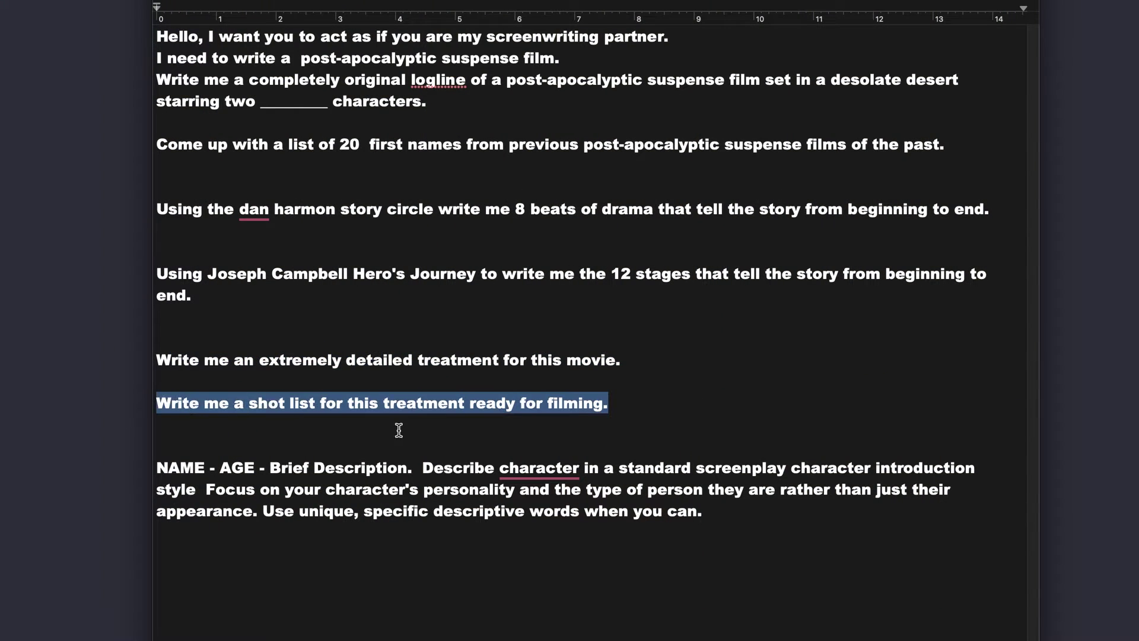
drag(652, 534, 223, 472)
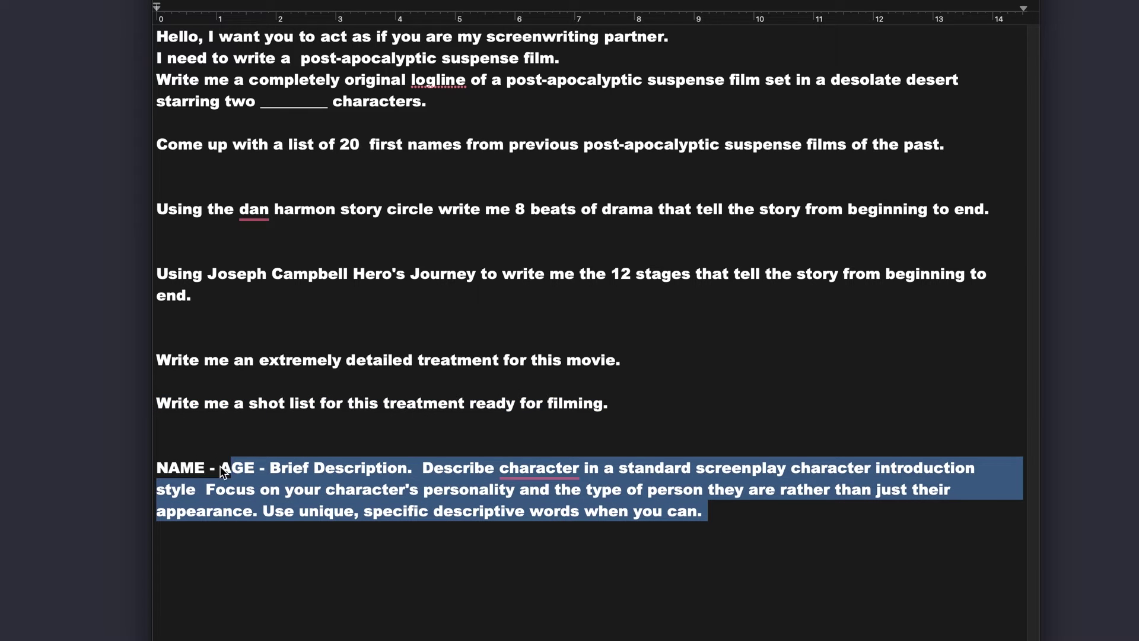
click(613, 611)
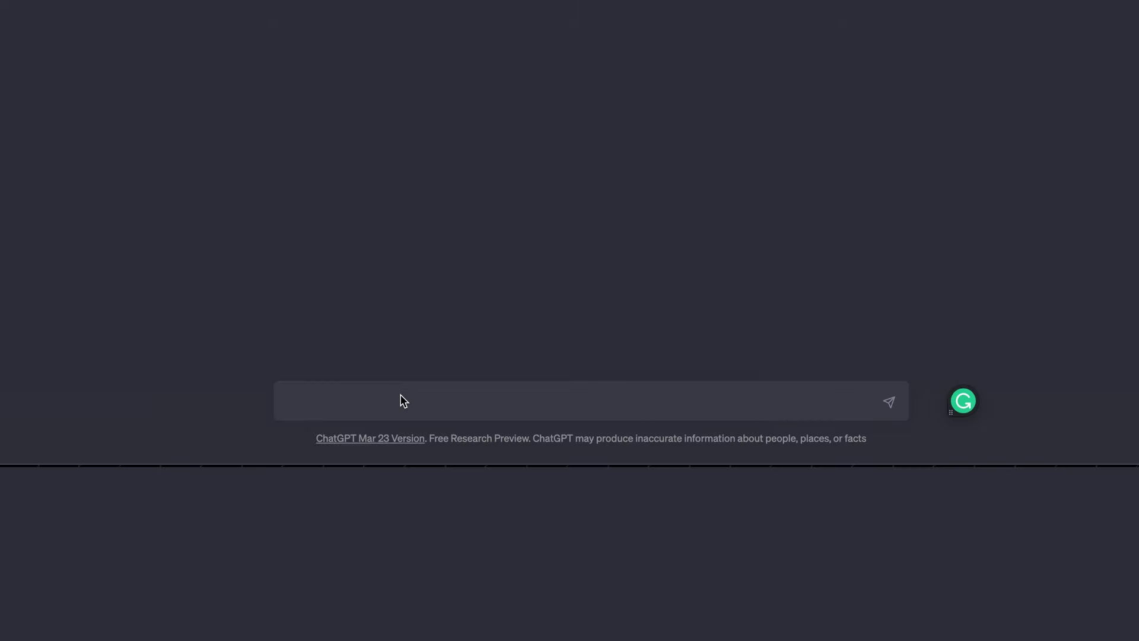
Step: Paste the screenwriting-partner prompt, remove the stray space and underscore blank, add 'one man one woman', and send
text(Hello, I want you to act as if you are my screenwriting partner. I need to write a  post-apocalyptic suspense film. Write me a completely original logline of a post-apocalyptic suspense film set in a desolate desert starring two ________ characters.)
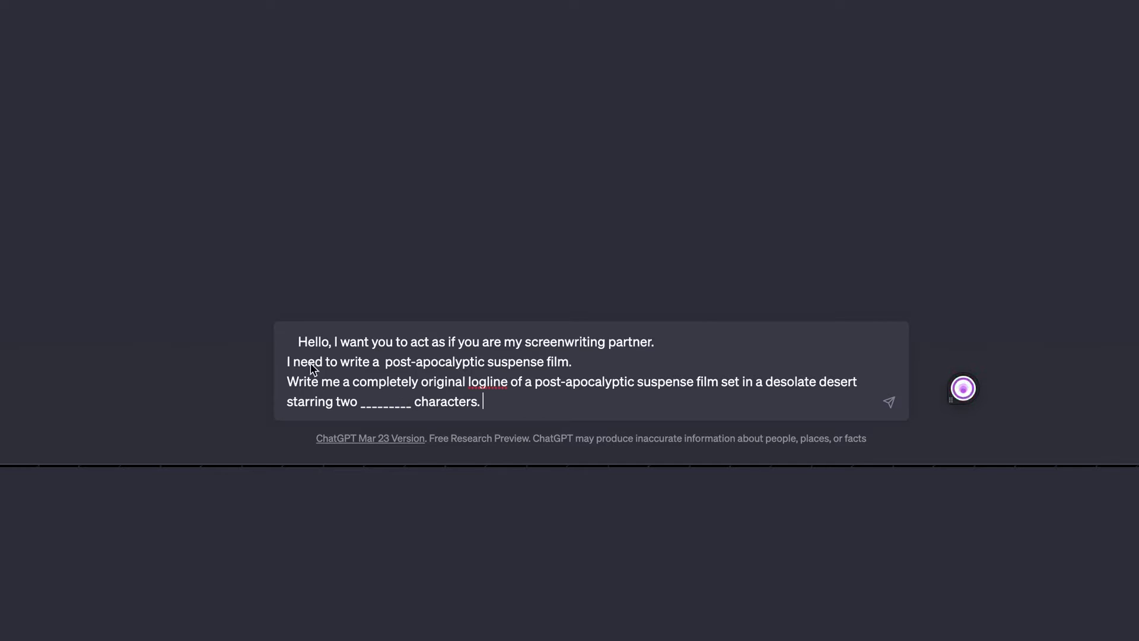
click(297, 342)
key(BackSpace)
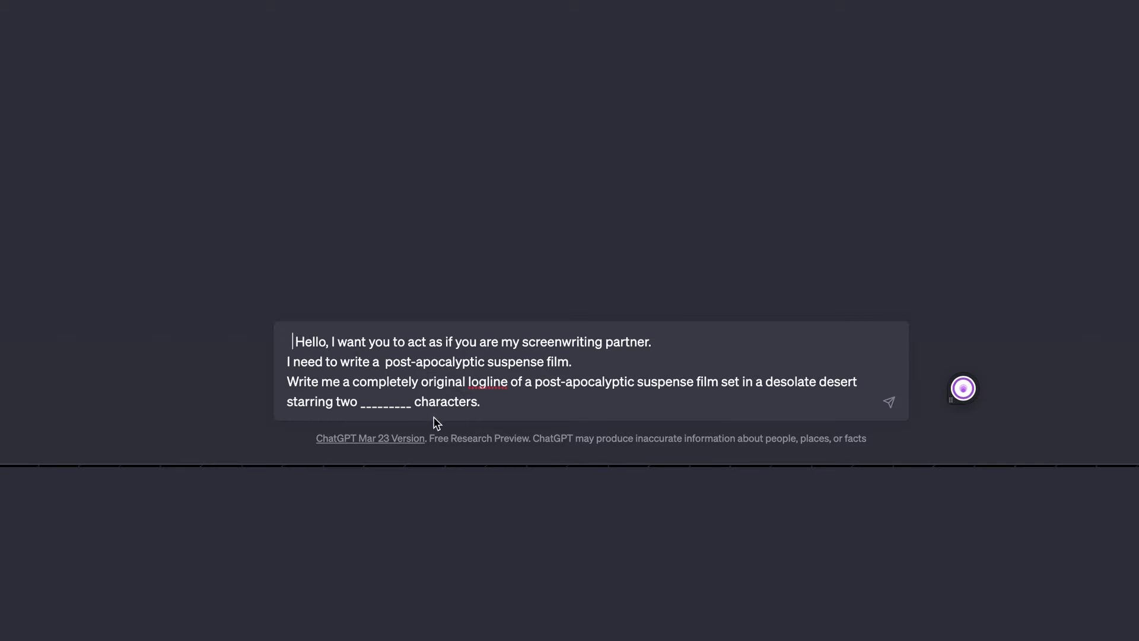
drag(415, 406, 356, 407)
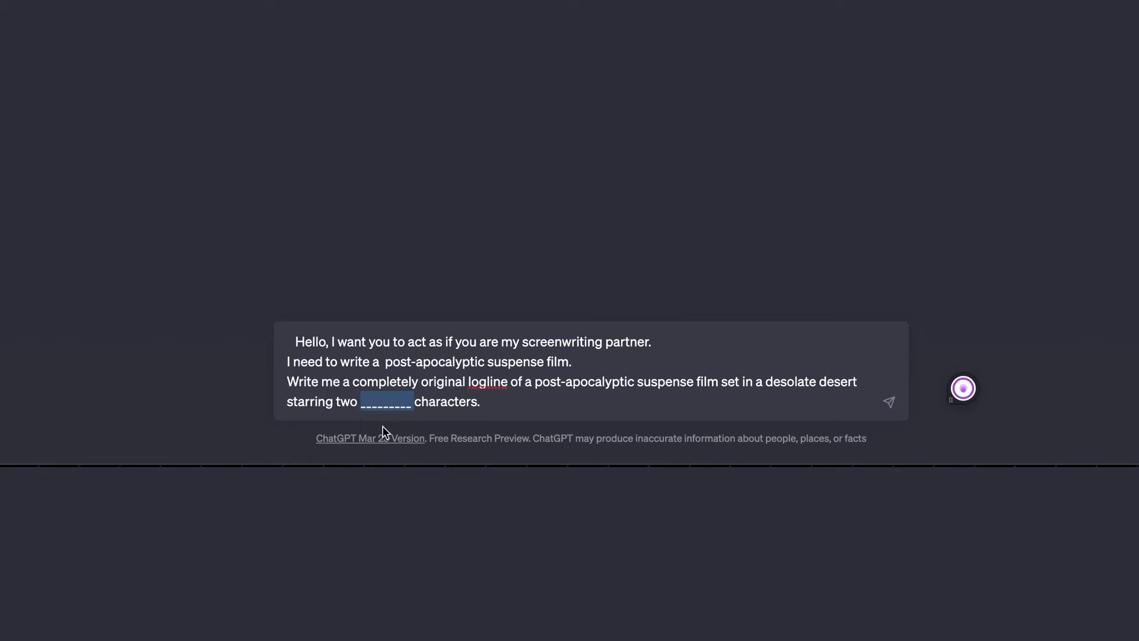
key(BackSpace)
click(438, 408)
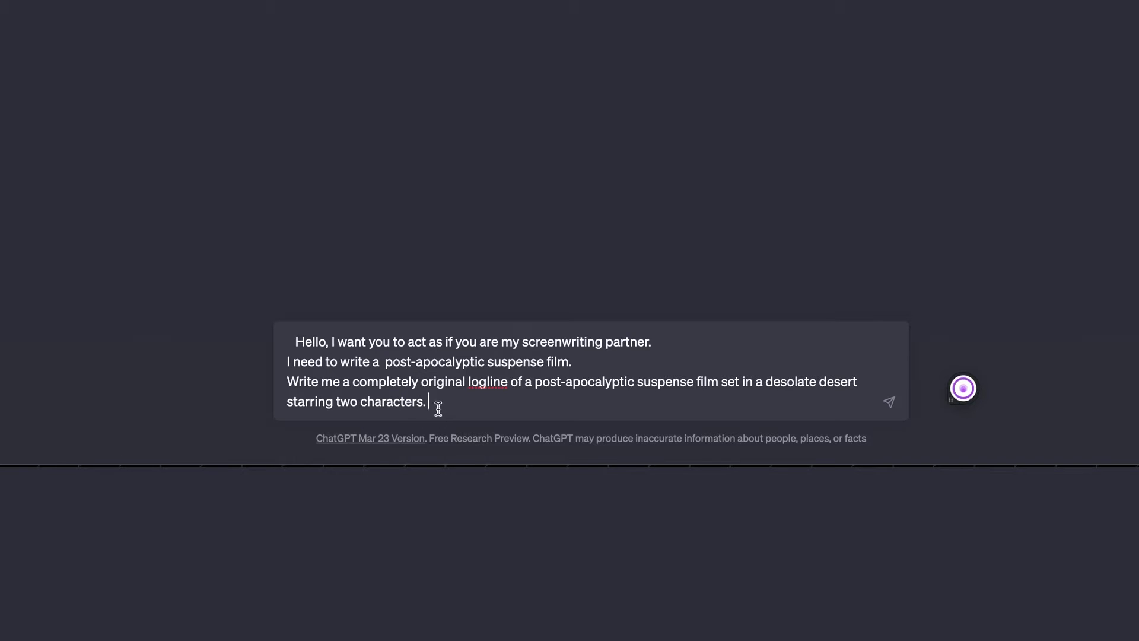
text(one man one woman)
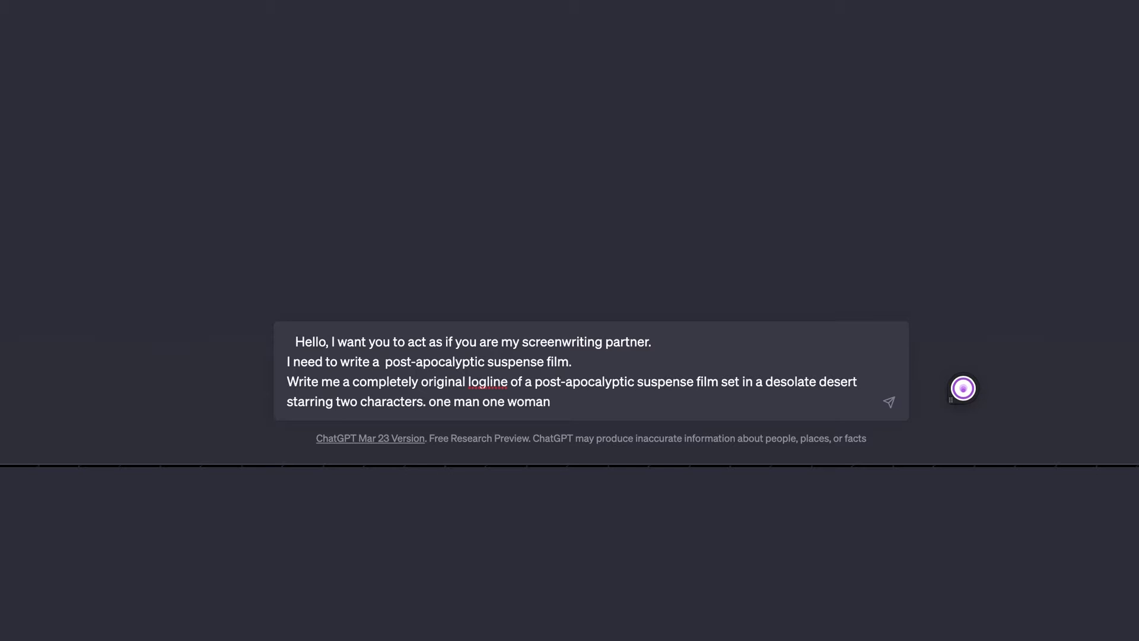
key(Return)
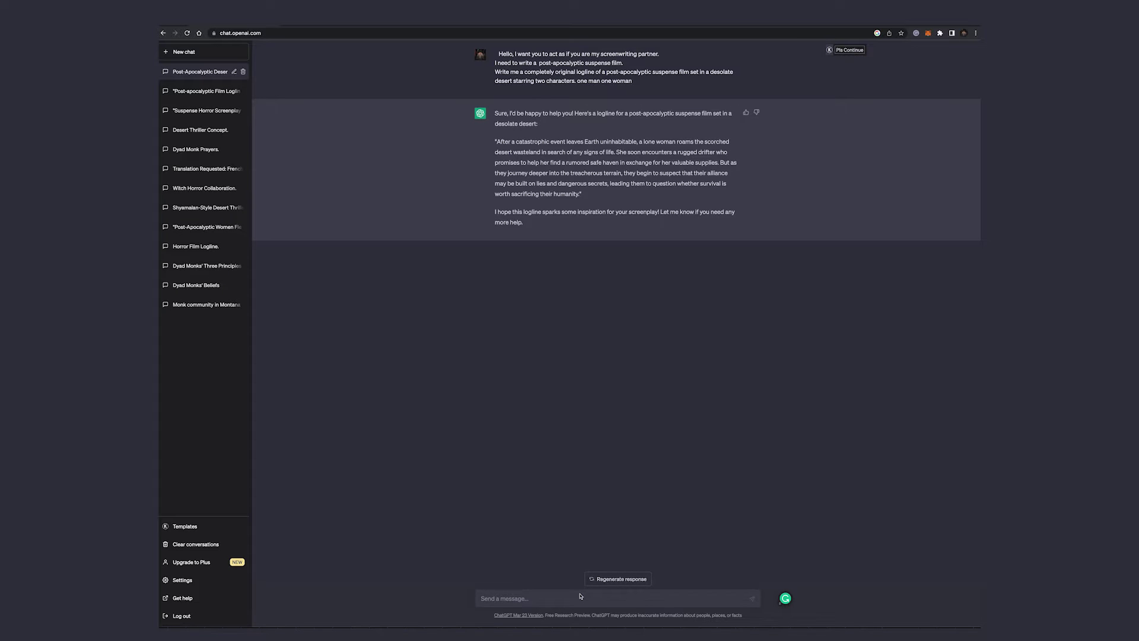
Step: Ask ChatGPT to have her trade water instead of supplies and list 20 male and female character names
click(580, 596)
text(instead o)
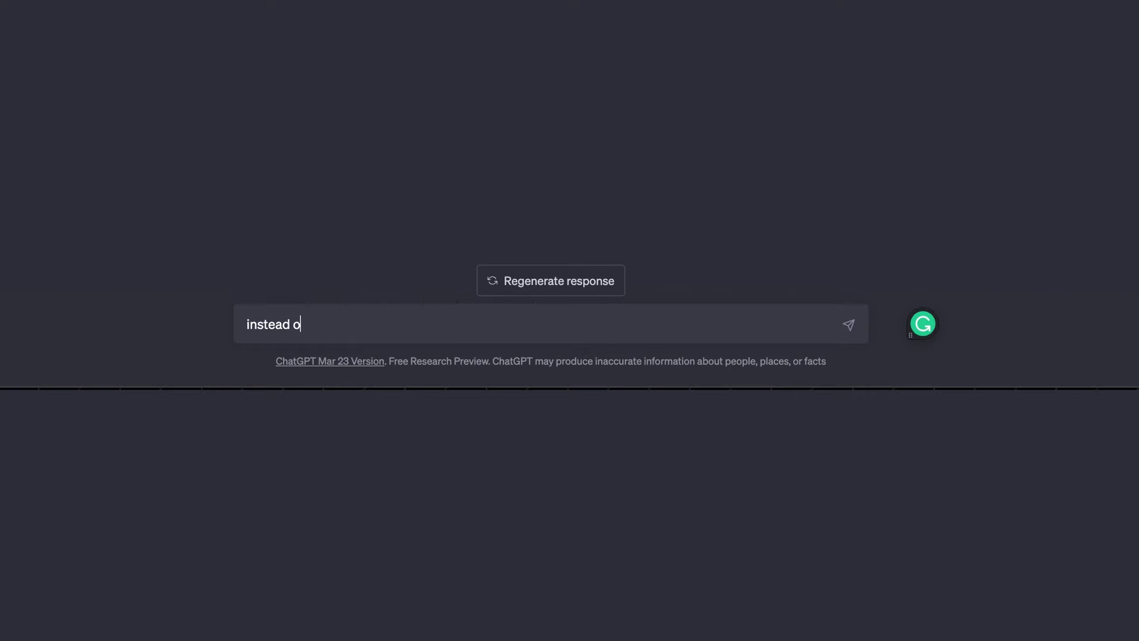
text(f supplies lets say )
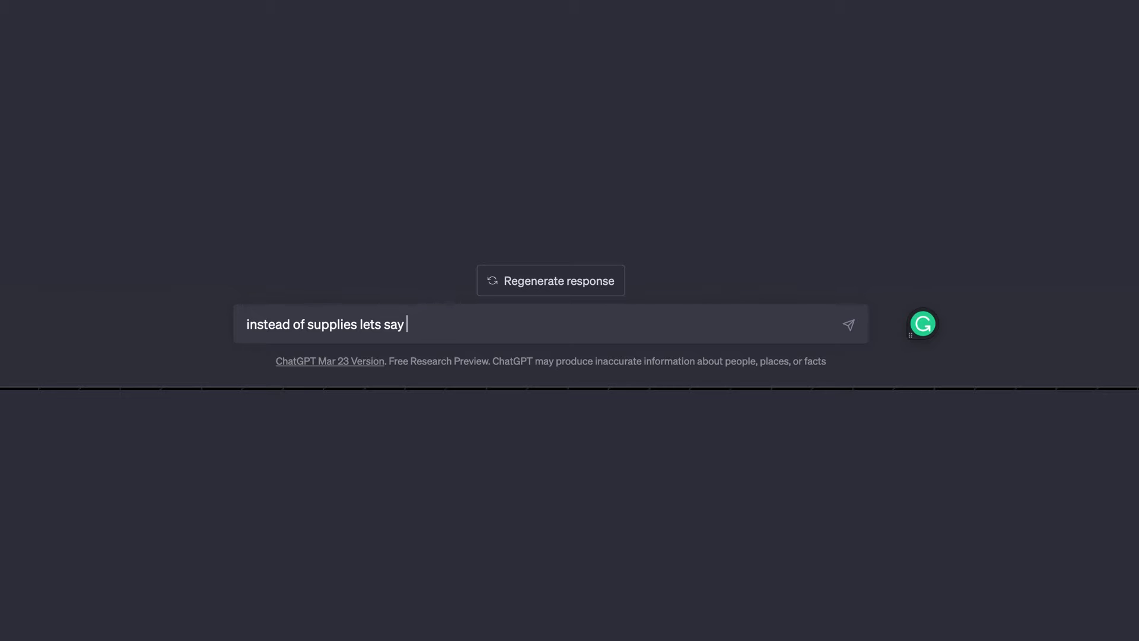
text(she trades)
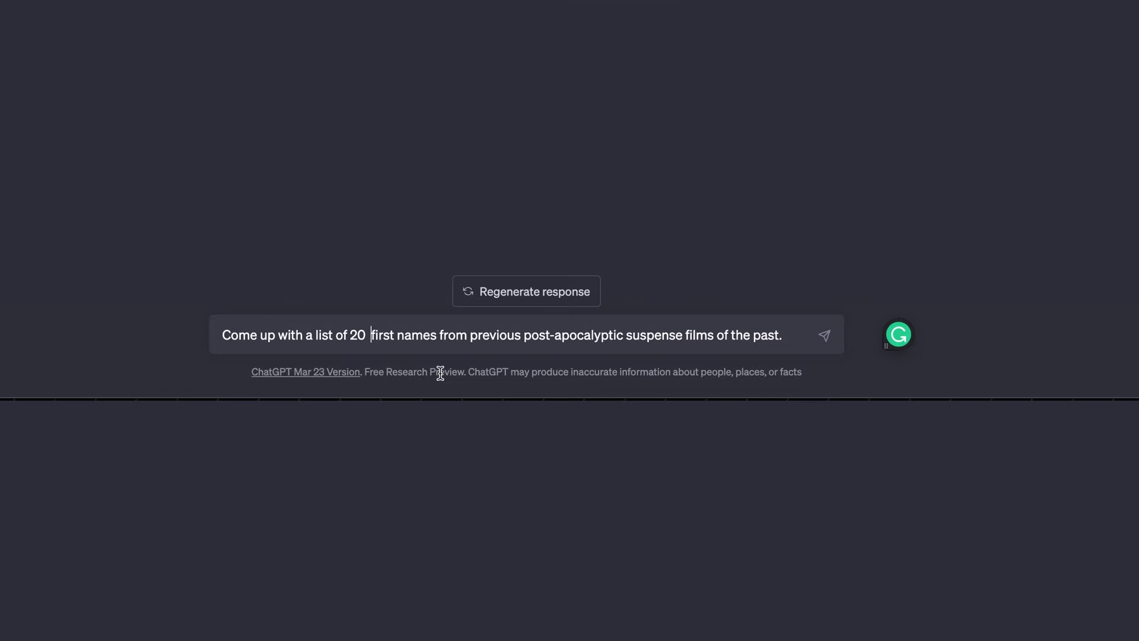
text(character )
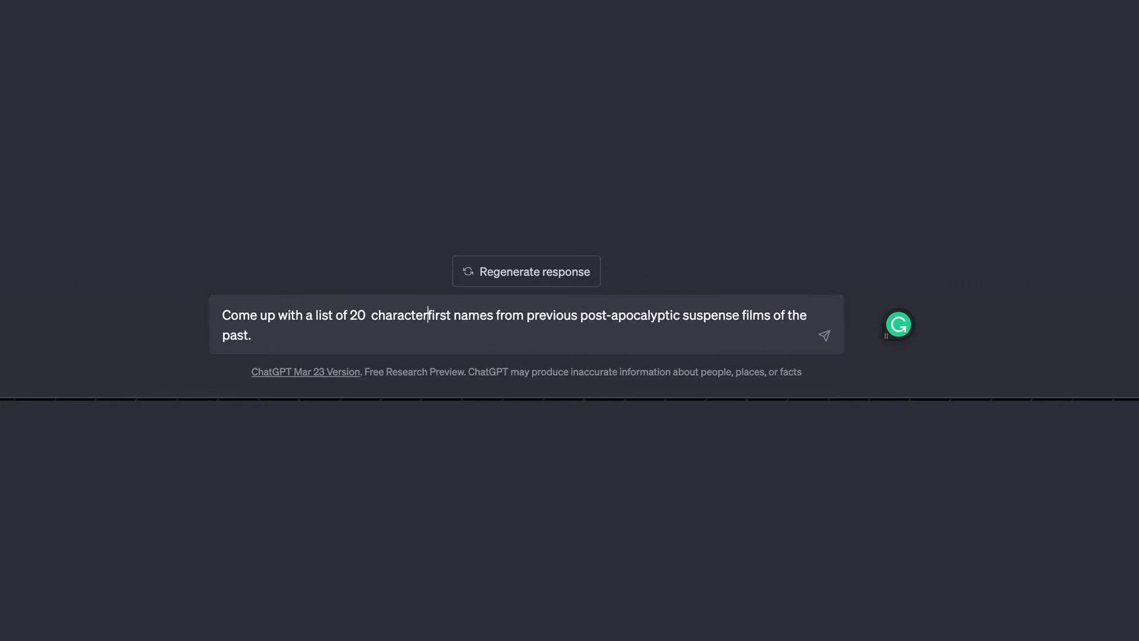
text(male and )
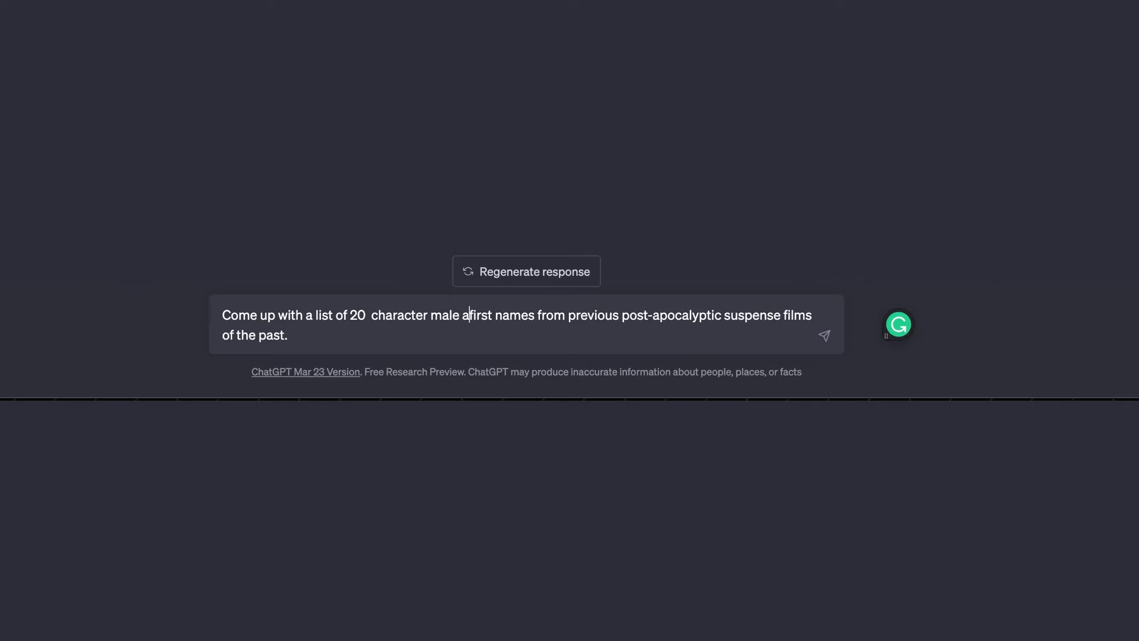
text(female)
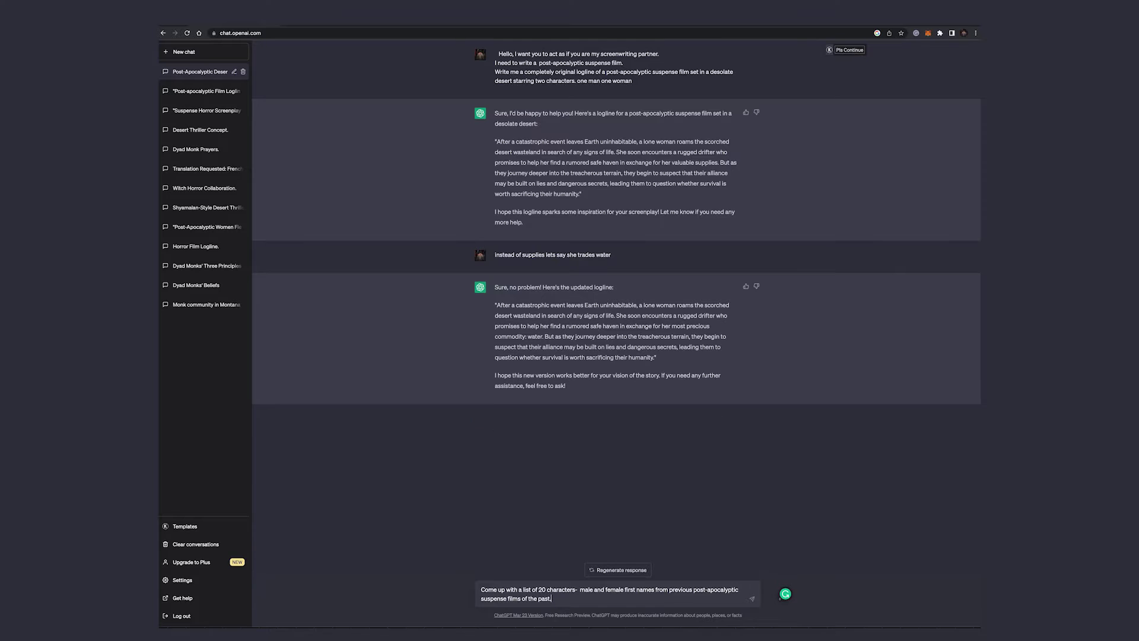
key(Return)
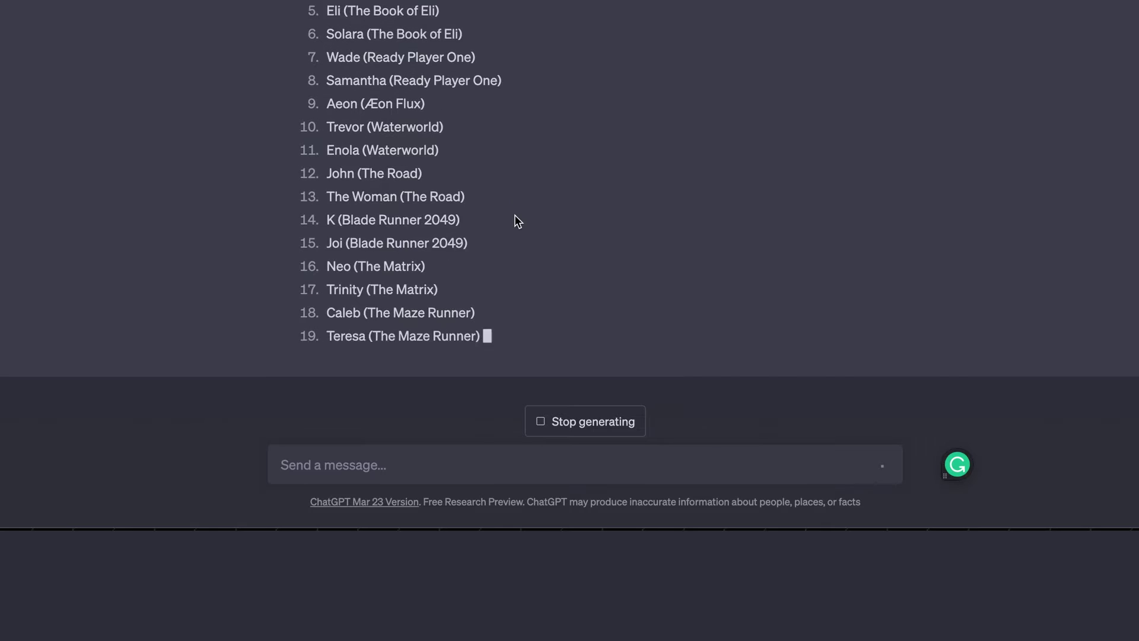
Step: Ask to add the names Enola and Mick to the logline, then paste the story circle prompt
text(lets use Eola)
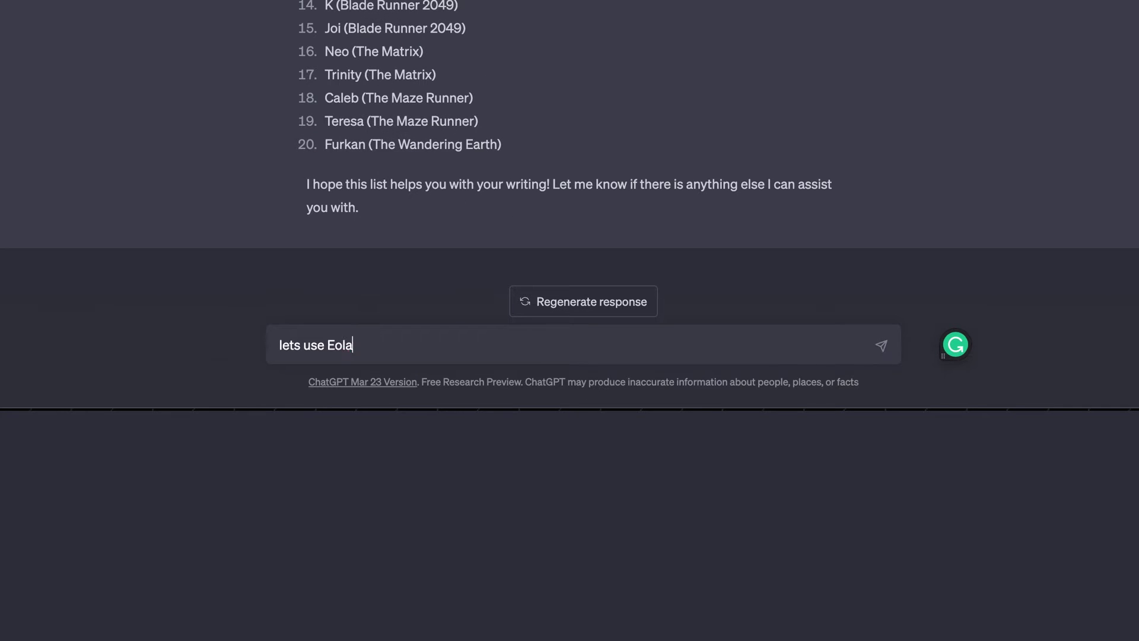
key(BackSpace)
key(BackSpace)
key(BackSpace)
key(BackSpace)
text(Enola and Mick)
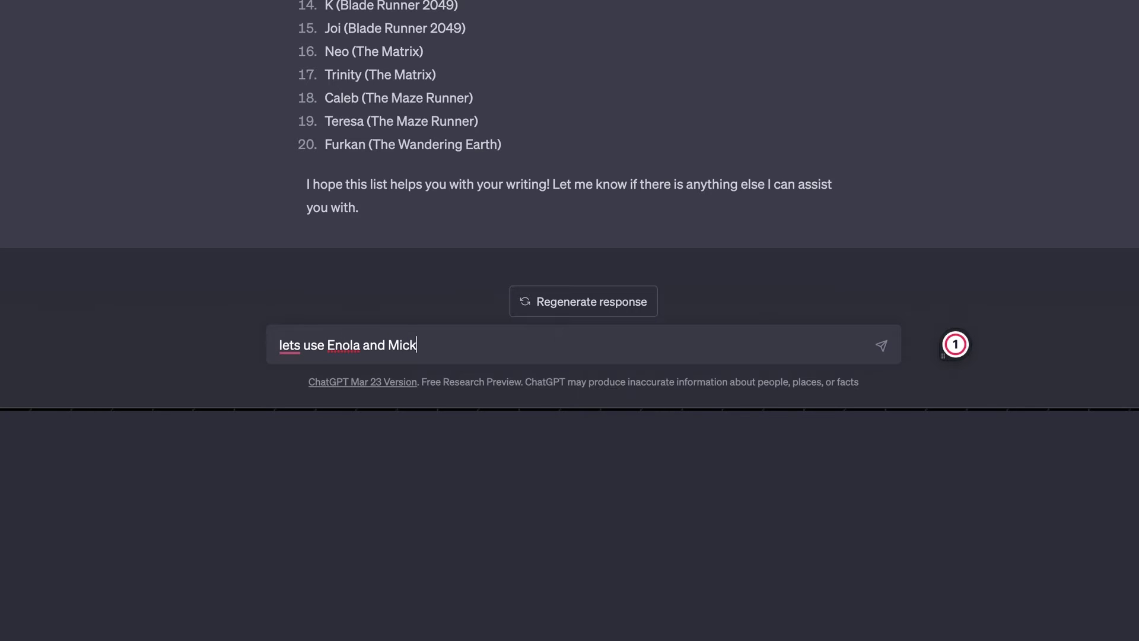
text(for names please ad)
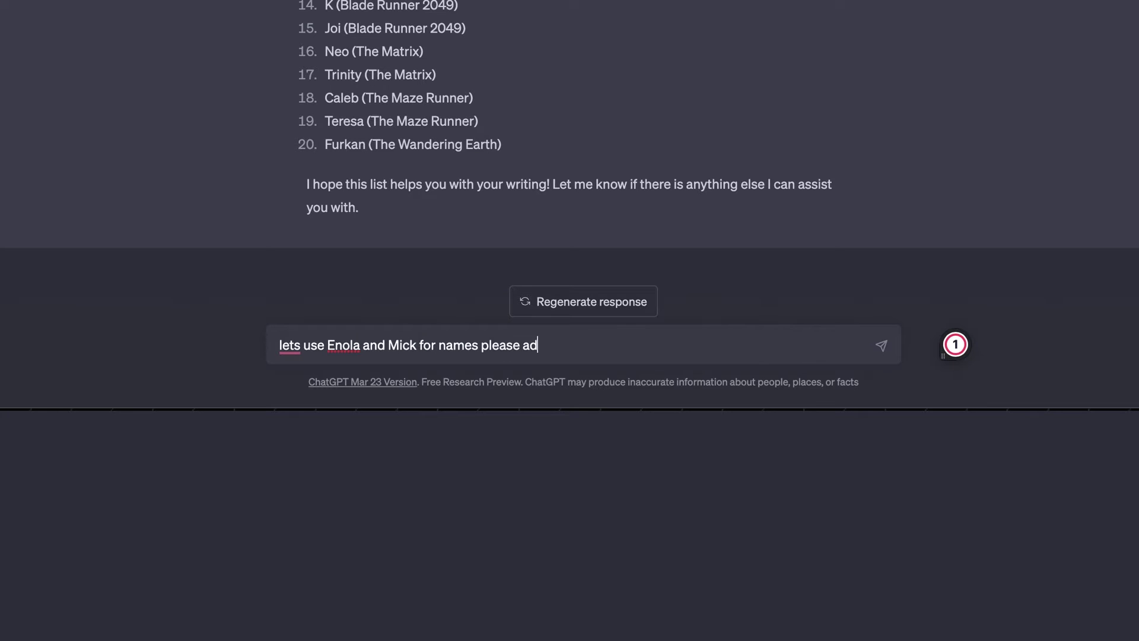
text(d to log line)
key(Return)
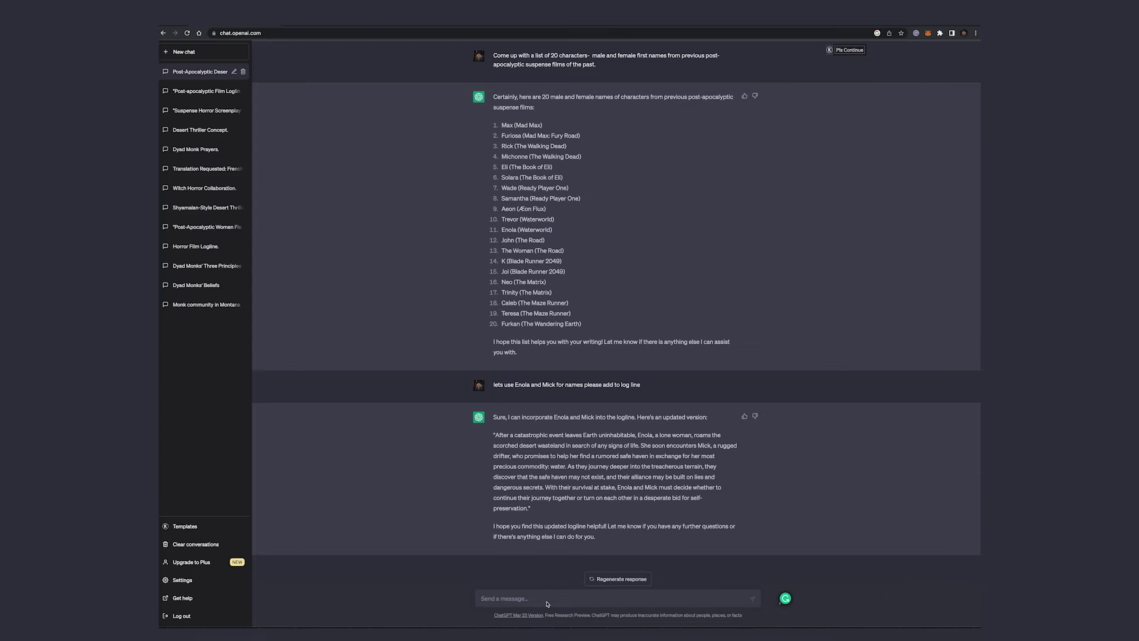
text(Using the dan harmon story circle write me 8 beats of drama that tell the story from beginning to end.)
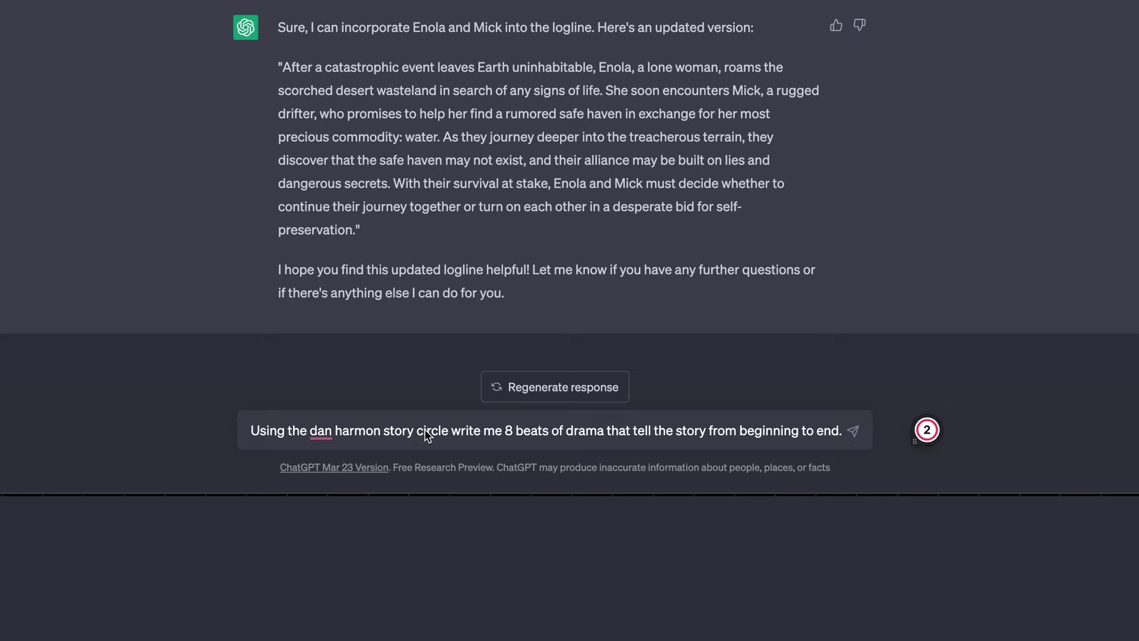
Step: Send the Dan Harmon story circle prompt asking for 8 drama beats
key(Return)
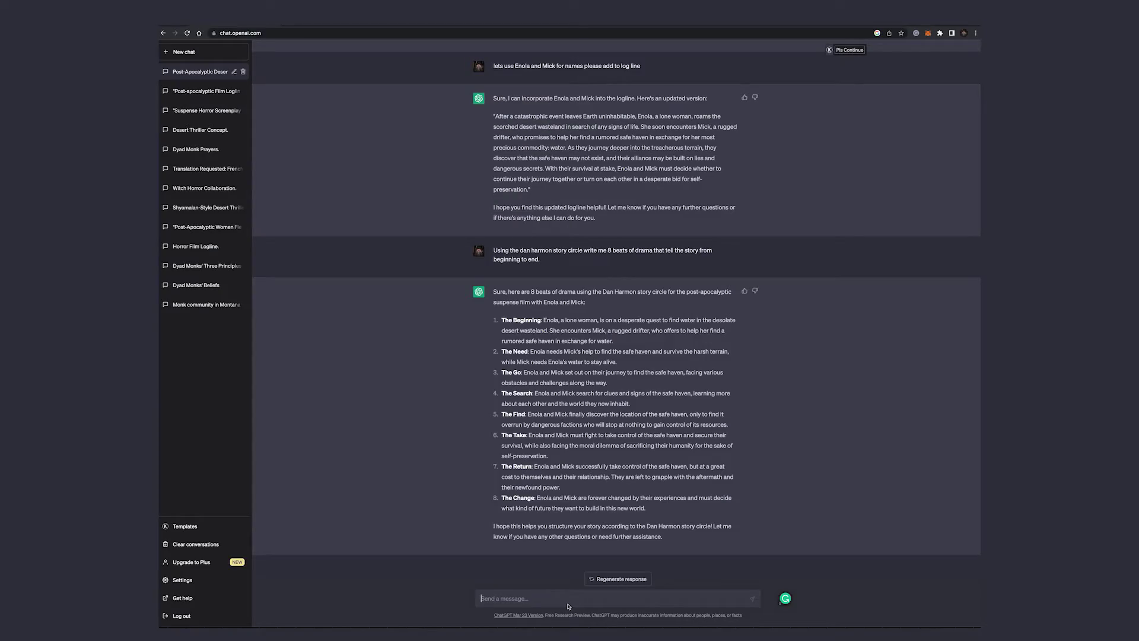
Step: Request the safe haven be abandoned with only scarce traces that something bad happened there
text(Can we please make the safe haven)
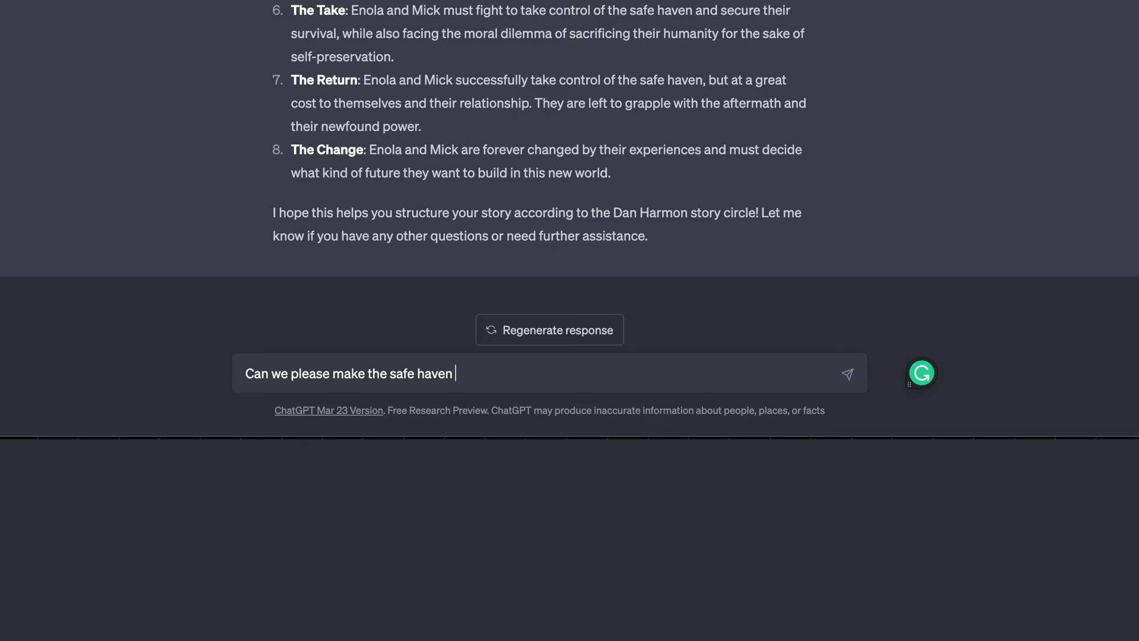
text(abandoned, there is only sca)
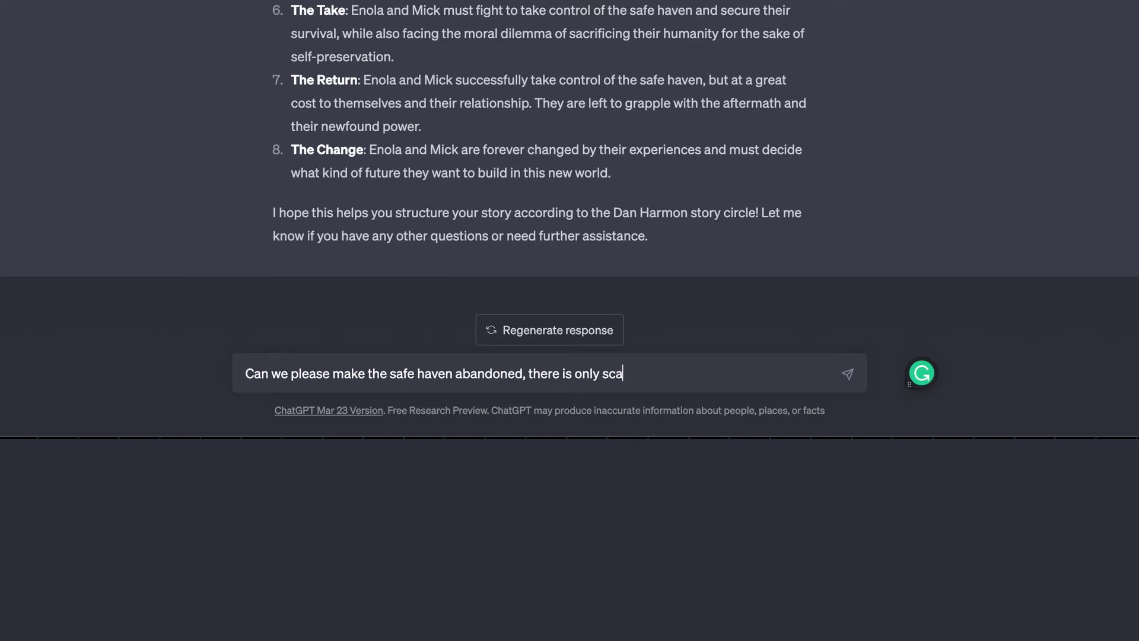
text(rce)
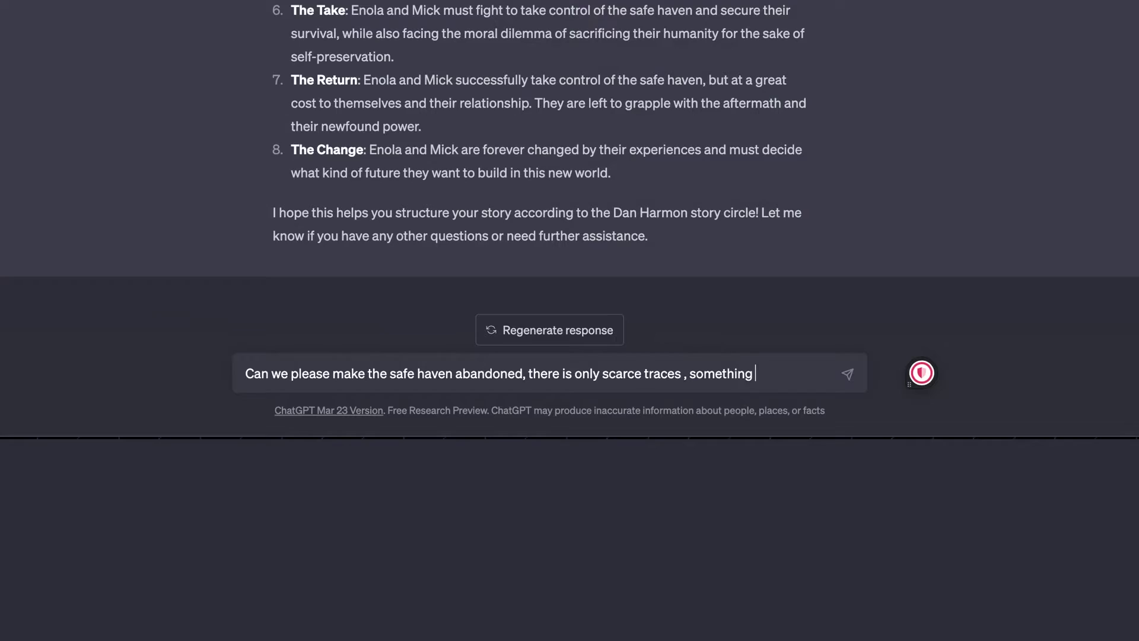
text(bad  )
text(happened here)
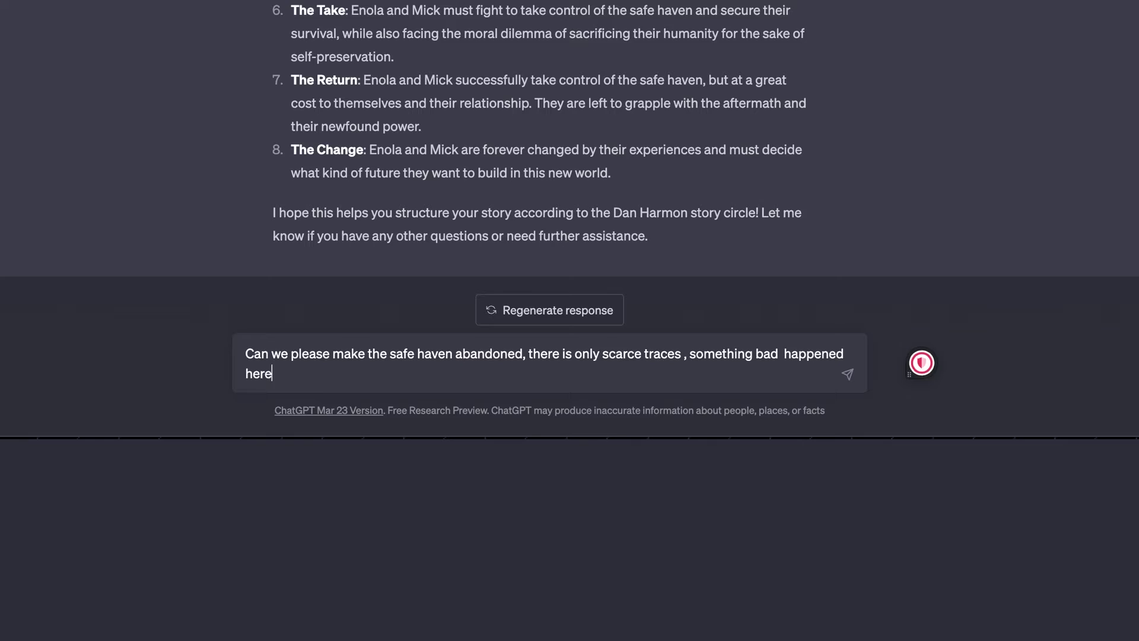
key(Return)
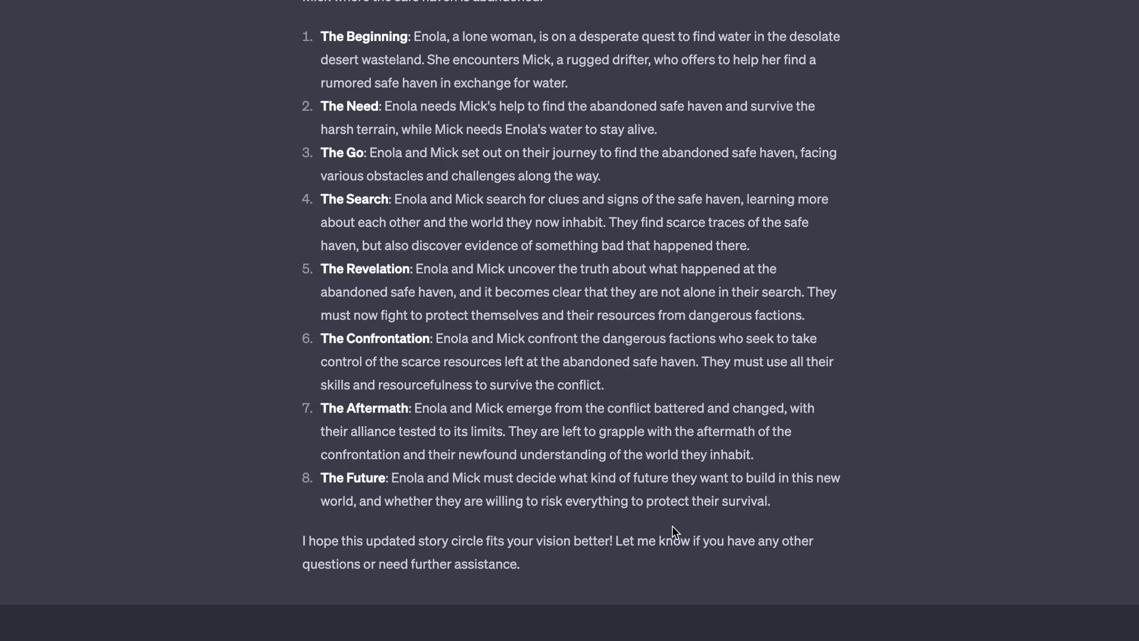
text(cut the d)
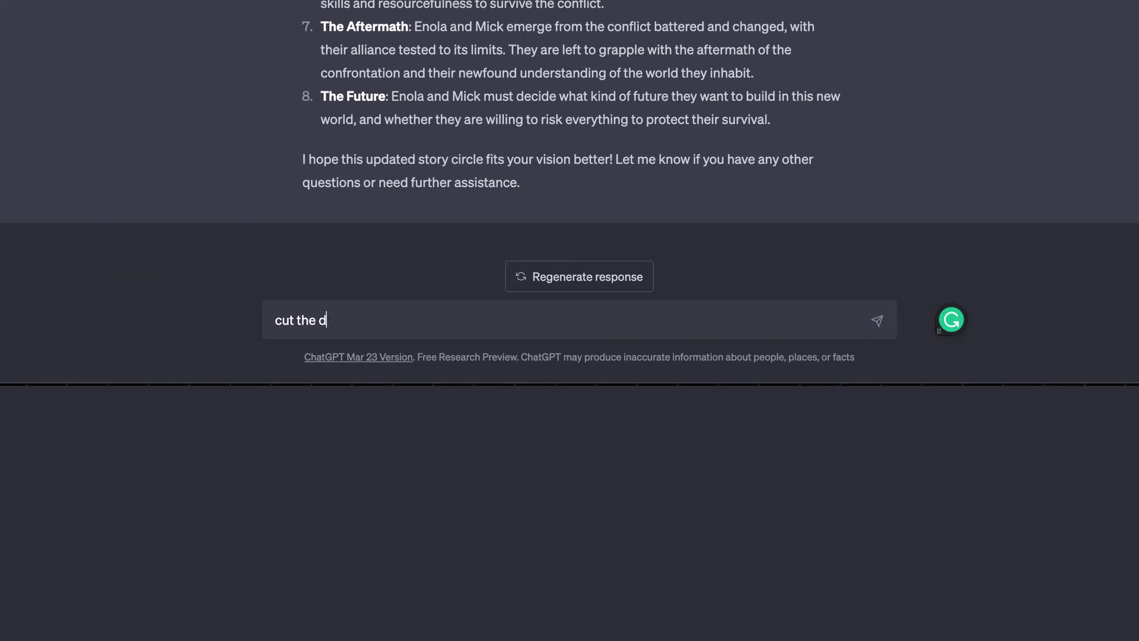
text(angerous fractions)
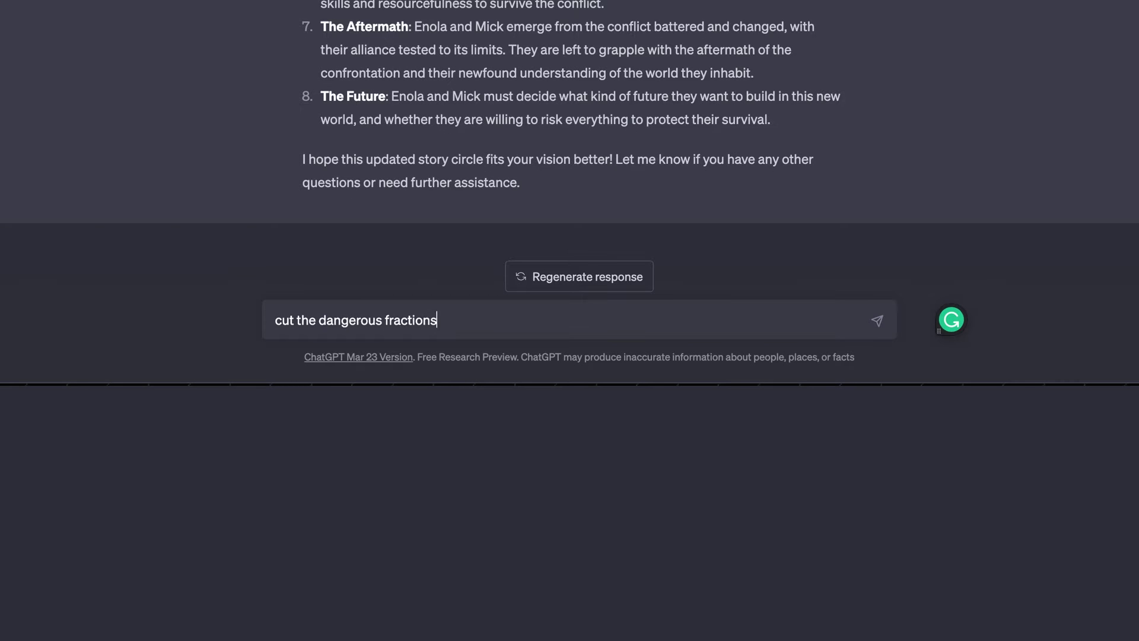
text( instead they ponder what i)
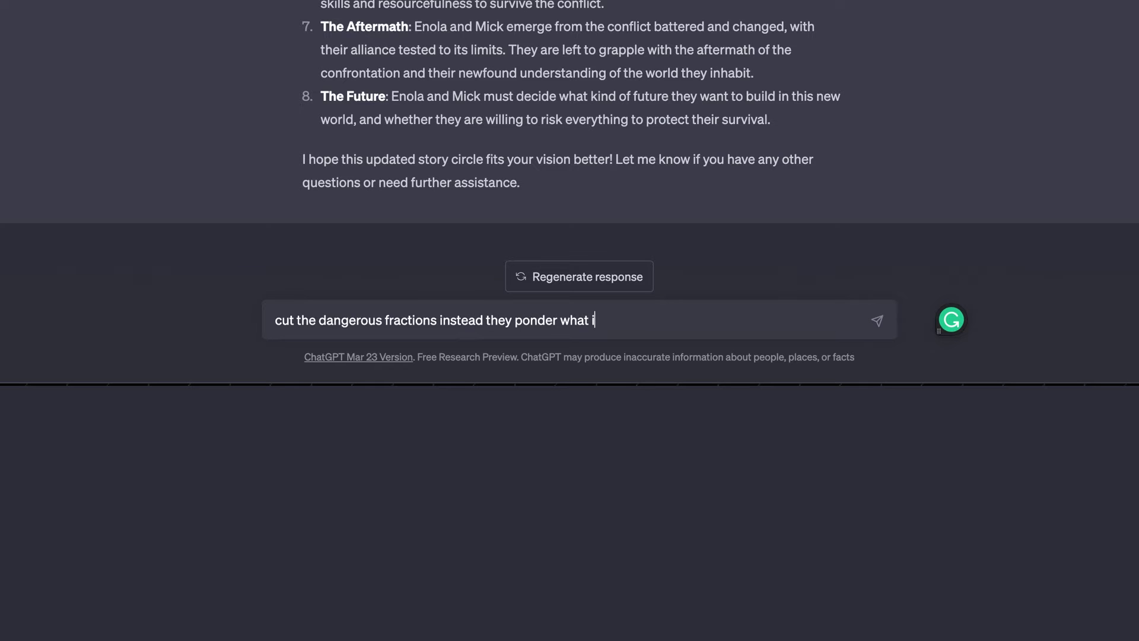
text(t could mean to be alone)
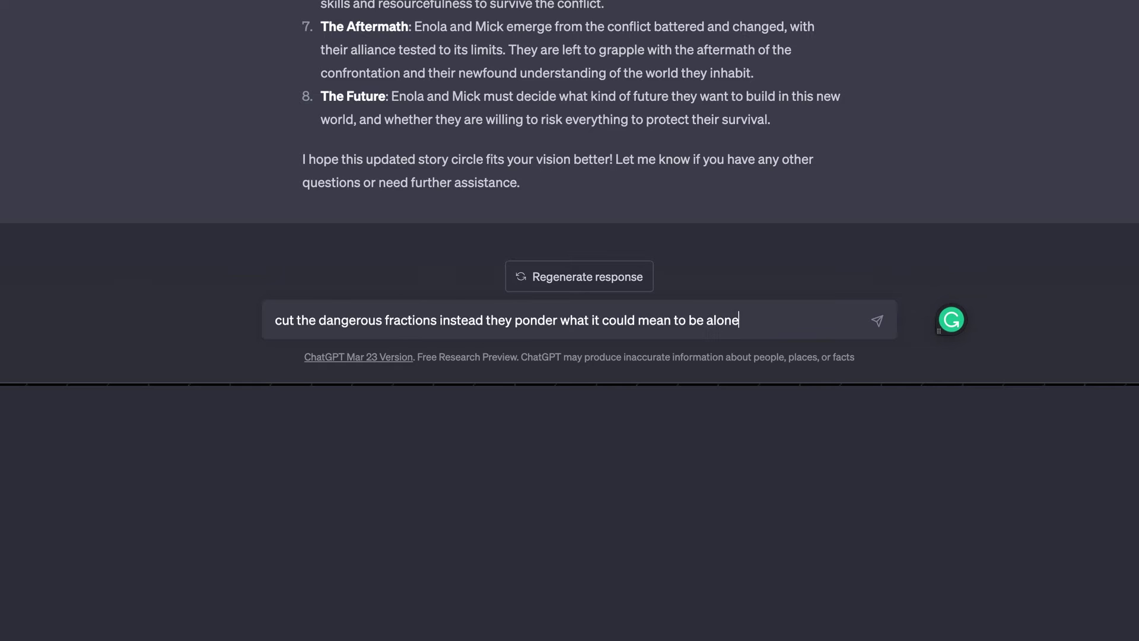
Step: Send the request to cut the dangerous factions so Enola and Mick ponder being alone
key(Return)
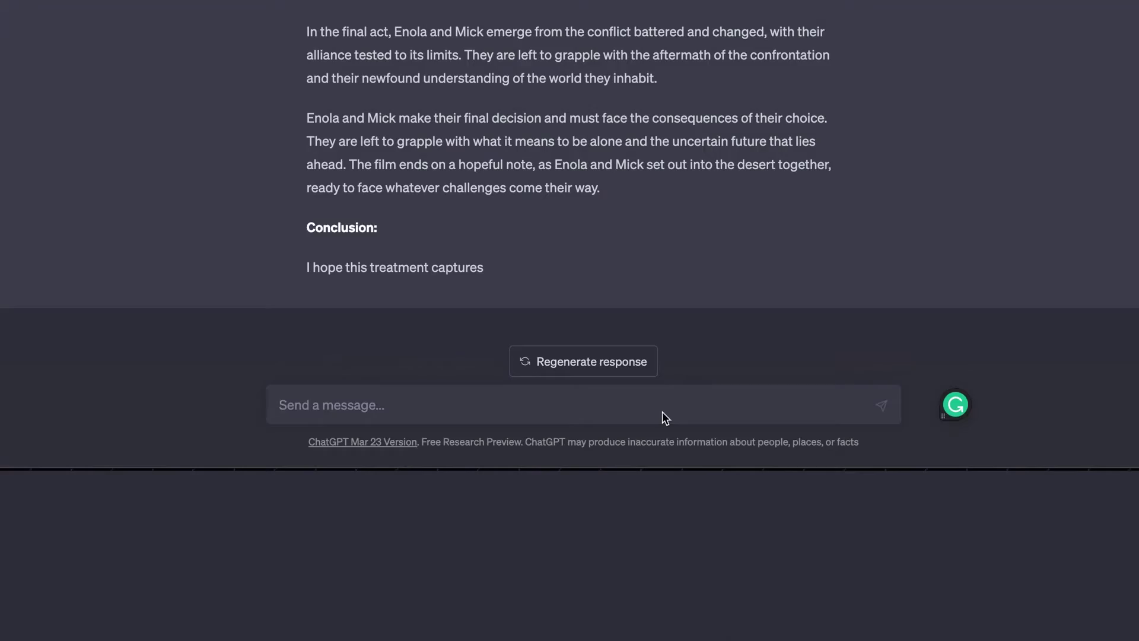
Step: Paste and send 'Write me a shot list for this treatment ready for filming.'
text(Write me a shot list for this treatment ready for filming.)
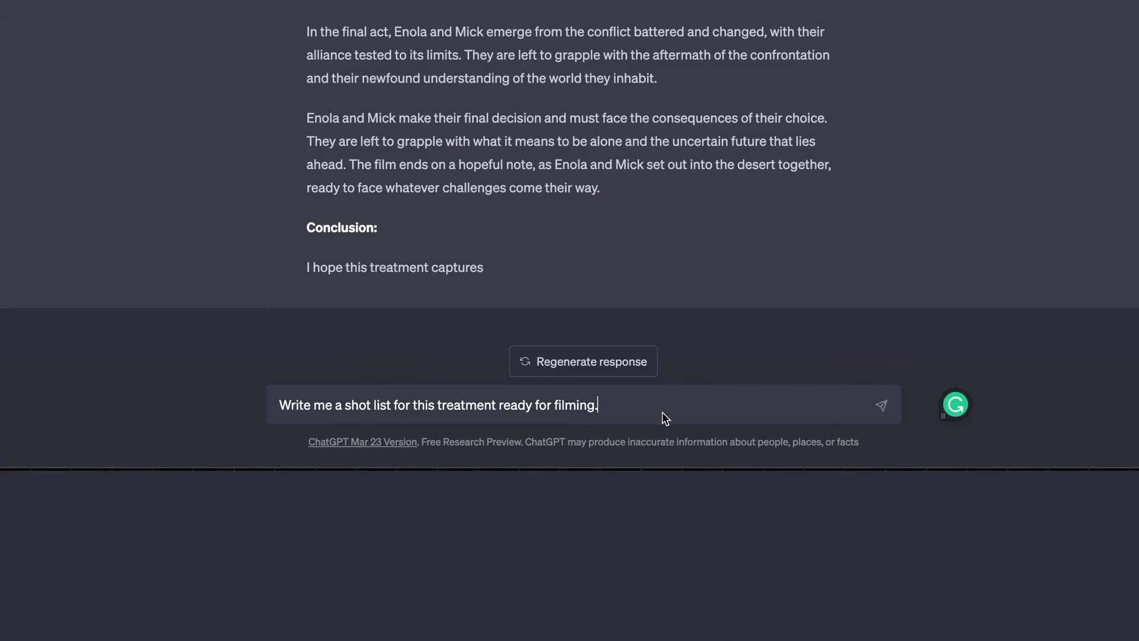
key(Return)
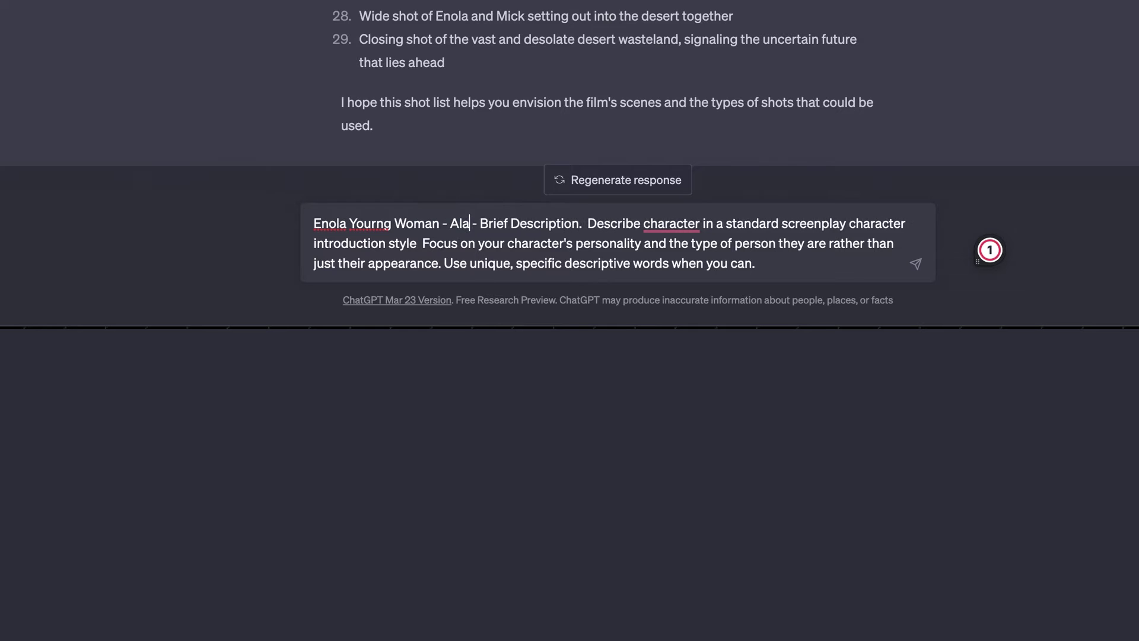
Step: Fill Enola's character template with 'late 20's - athletic' in place of Brief Description, and send
text(te 20's)
key(ctrl+shift+Right)
key(ctrl+shift+Right)
text(athleti)
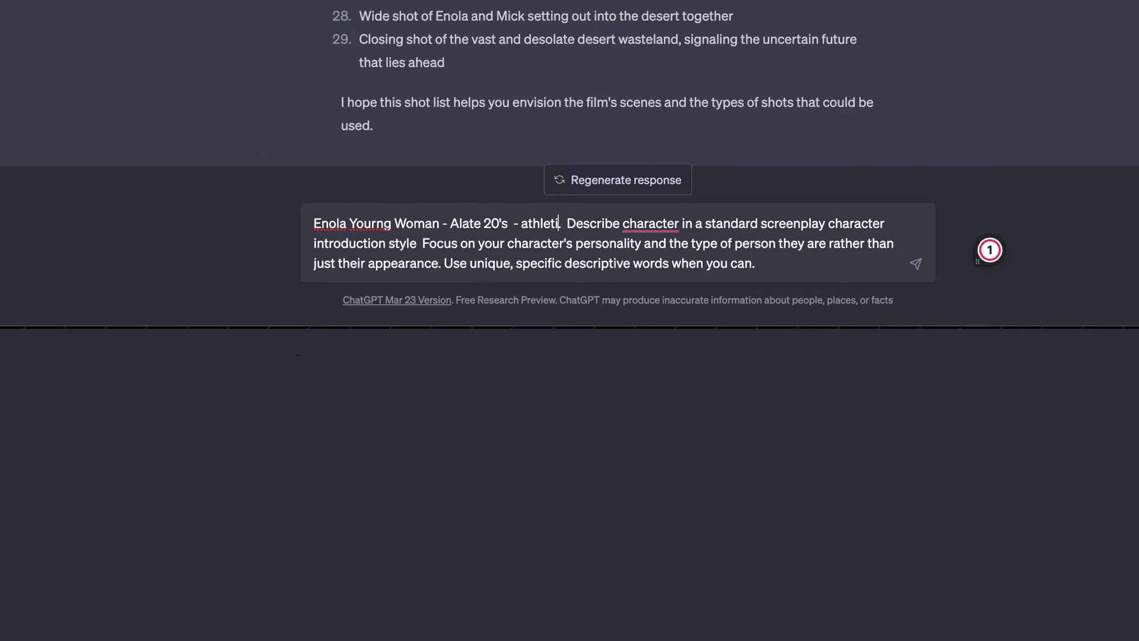
text(c)
key(Return)
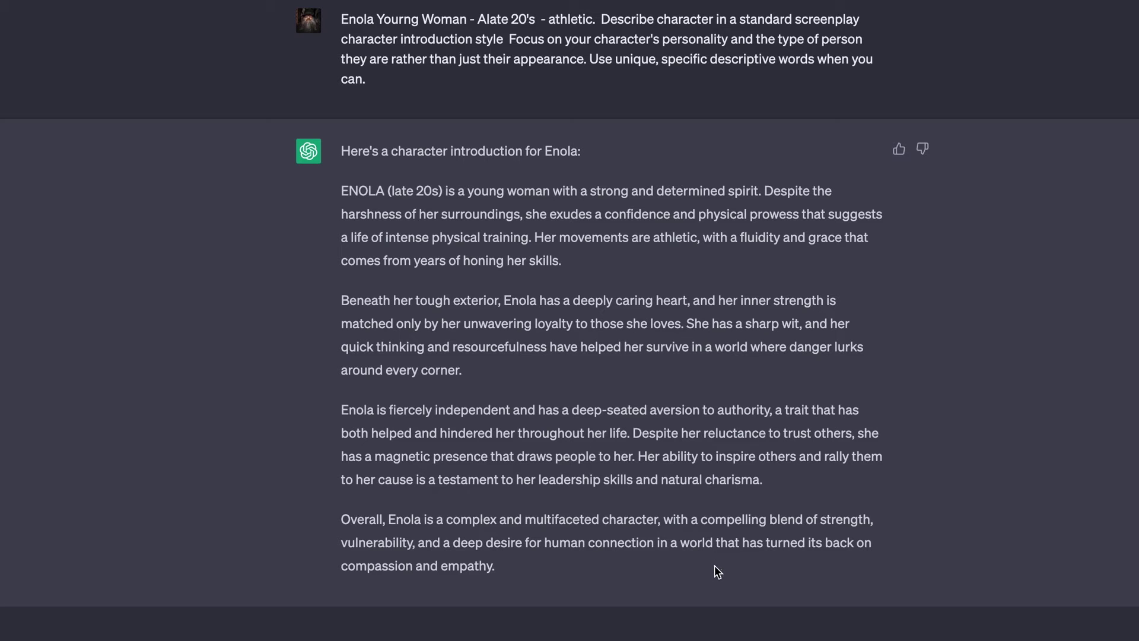
text(great please condense to)
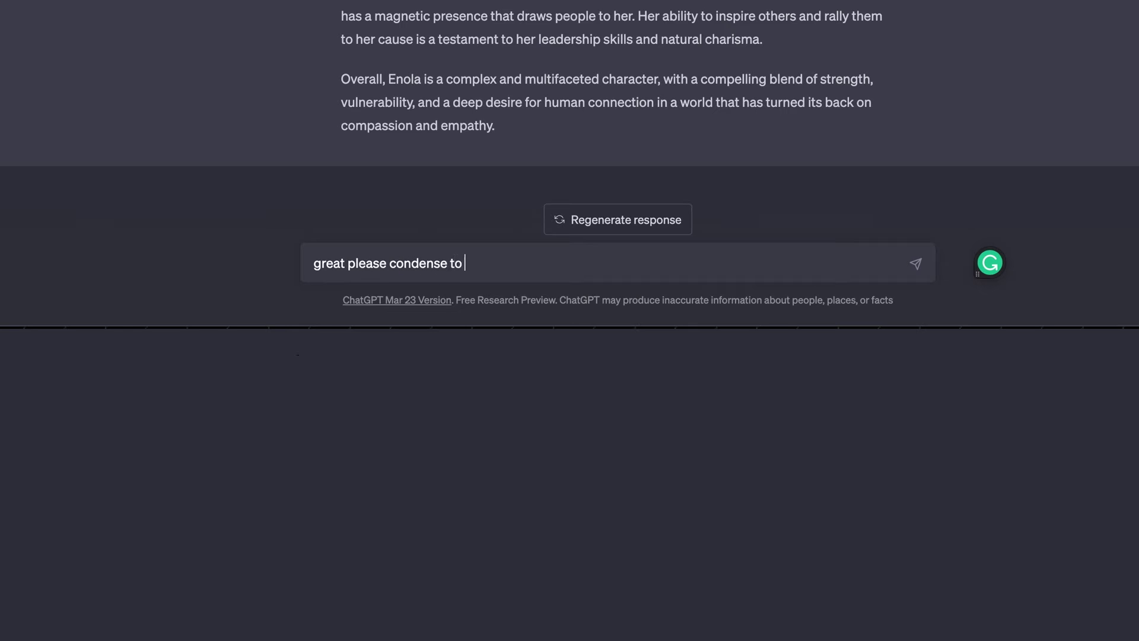
Step: Send 'great please condense to 100 words' to shorten Enola's character description
text(ds)
key(Return)
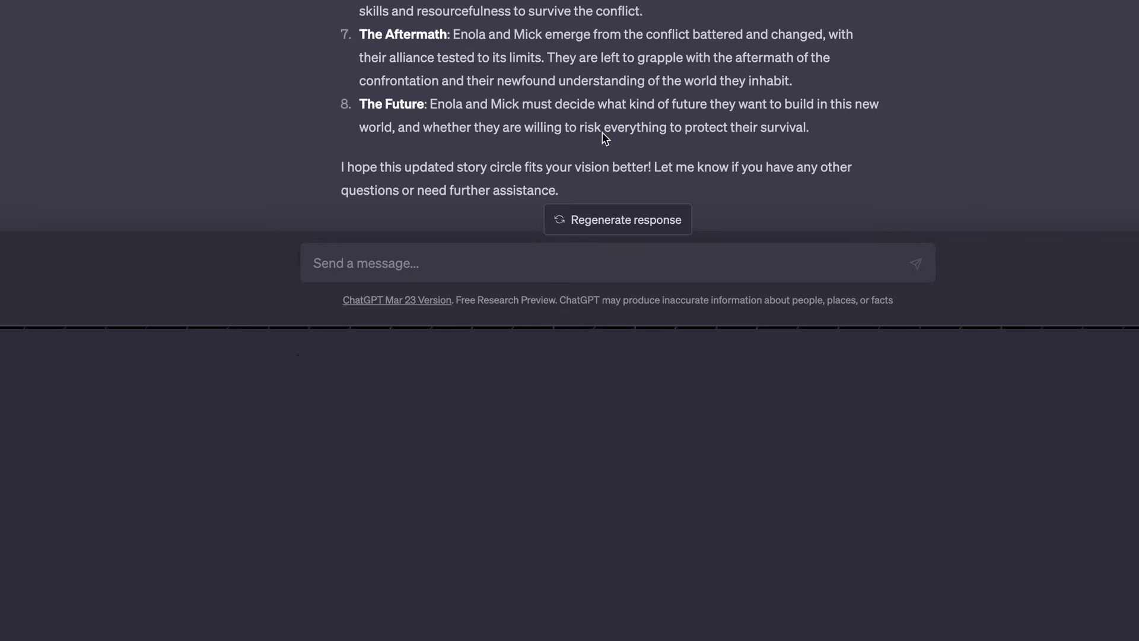
scroll(603, 395, down, 15)
Step: Fill in Mick's character prompt with age late 30's and description 'heavy long hair bearded'
text(MICK - AGE - Brief Description.  Describe character in a standard screenplay character introduction style  Focus on your character's personality and the type of person they are rather than just their appearance. Use unique, specific descriptive words when you can.)
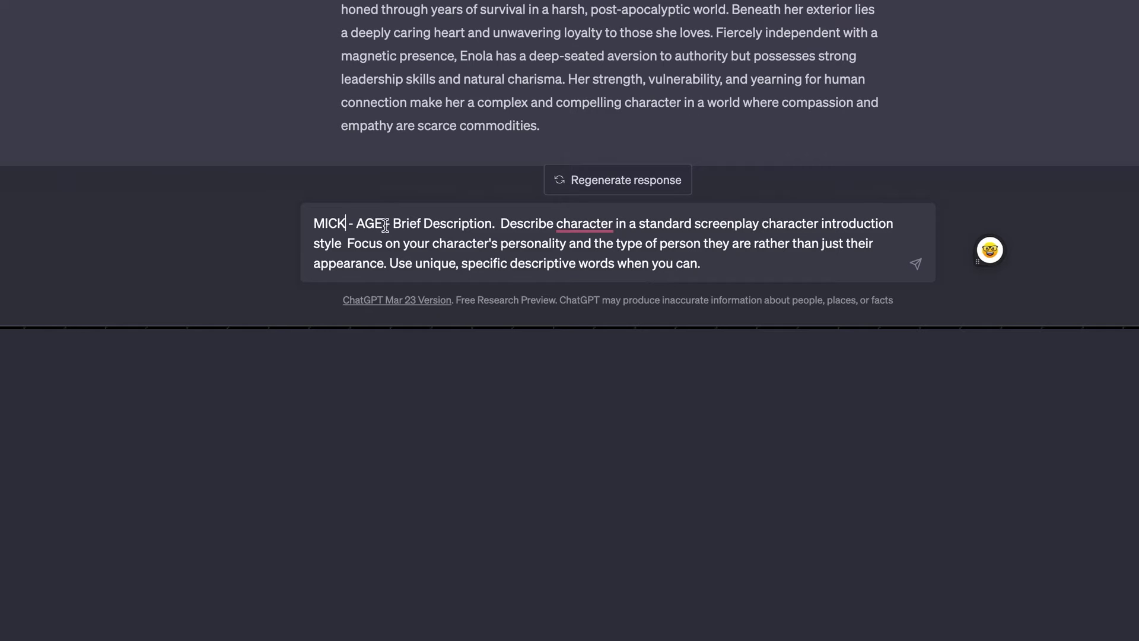
key(BackSpace)
text(late 30's)
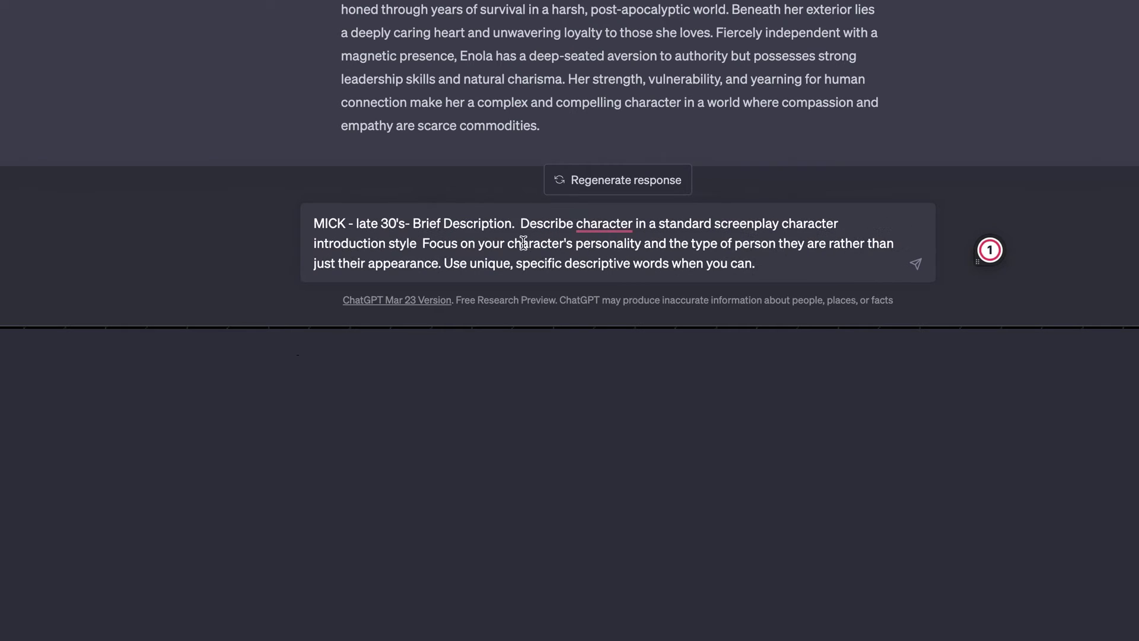
drag(511, 223, 434, 225)
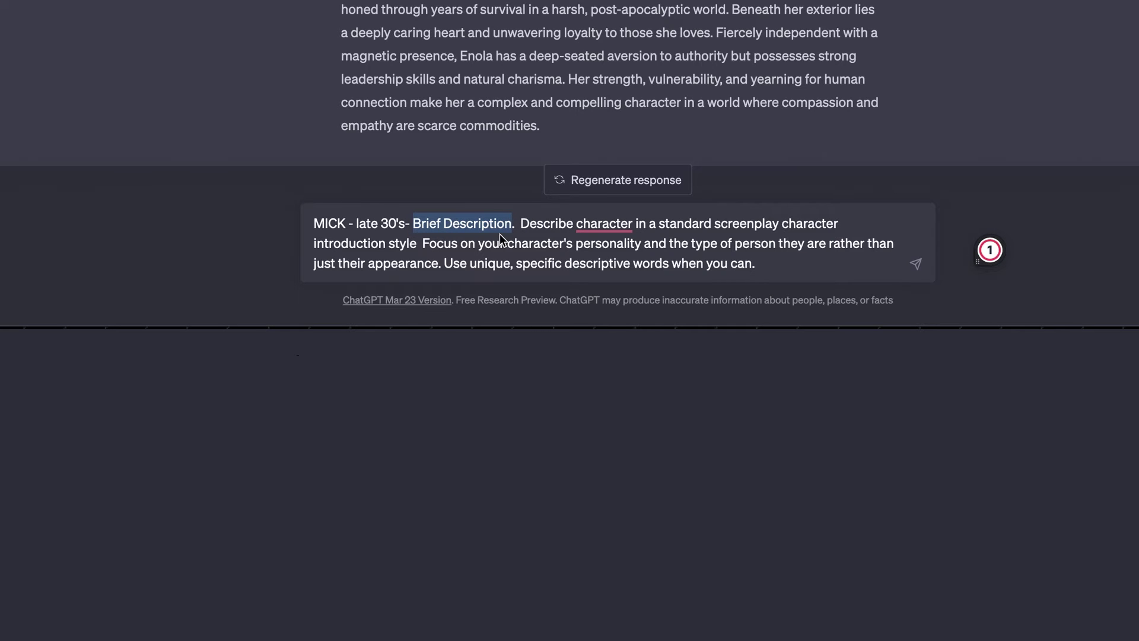
text(heavy)
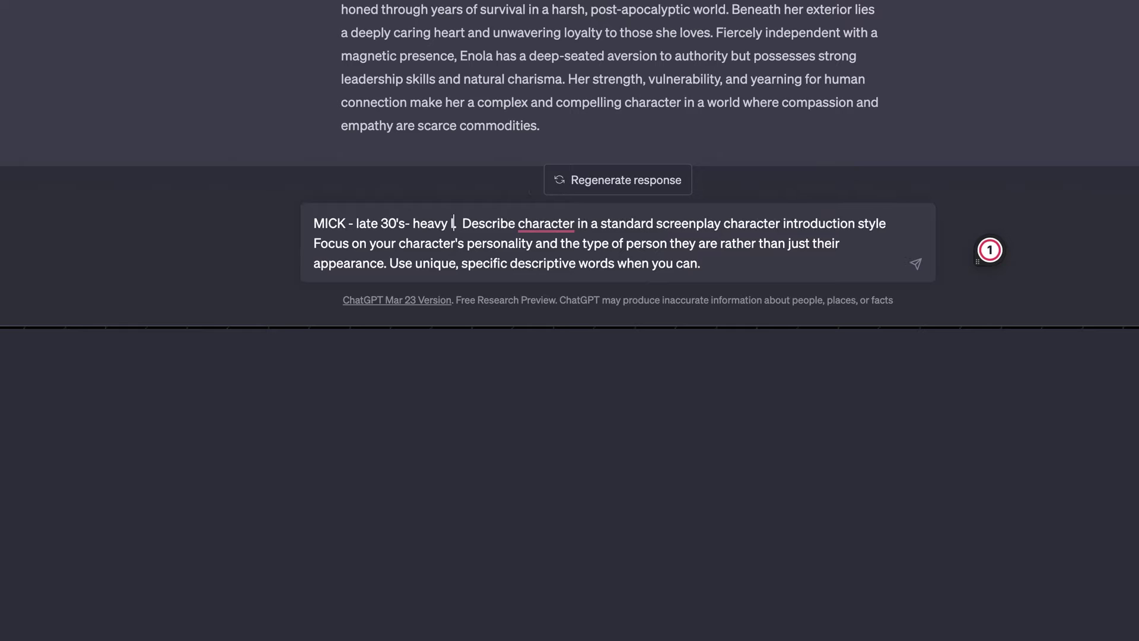
text( long hair bearded)
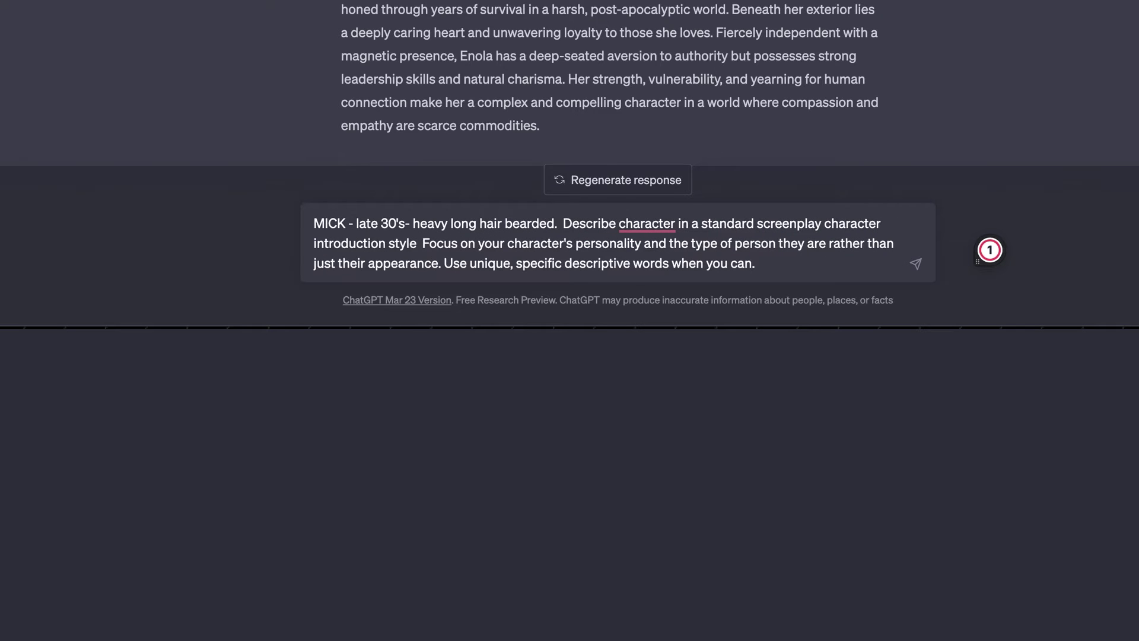
Step: Send Mick's prompt, then ask to condense his introduction to 100 words
key(Return)
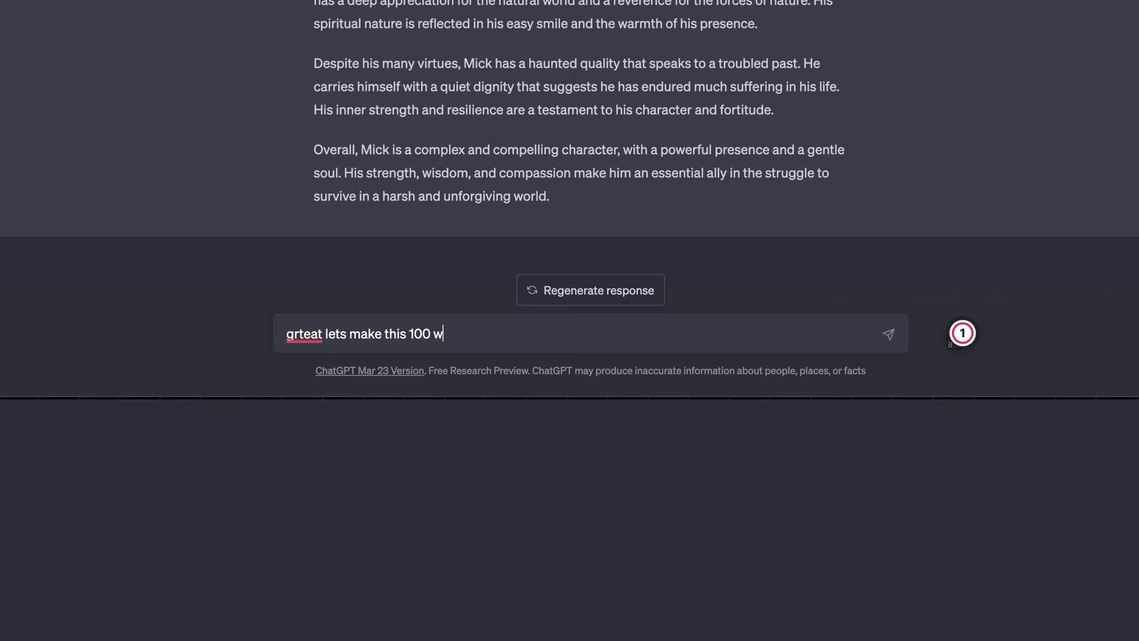
text(ords)
key(Return)
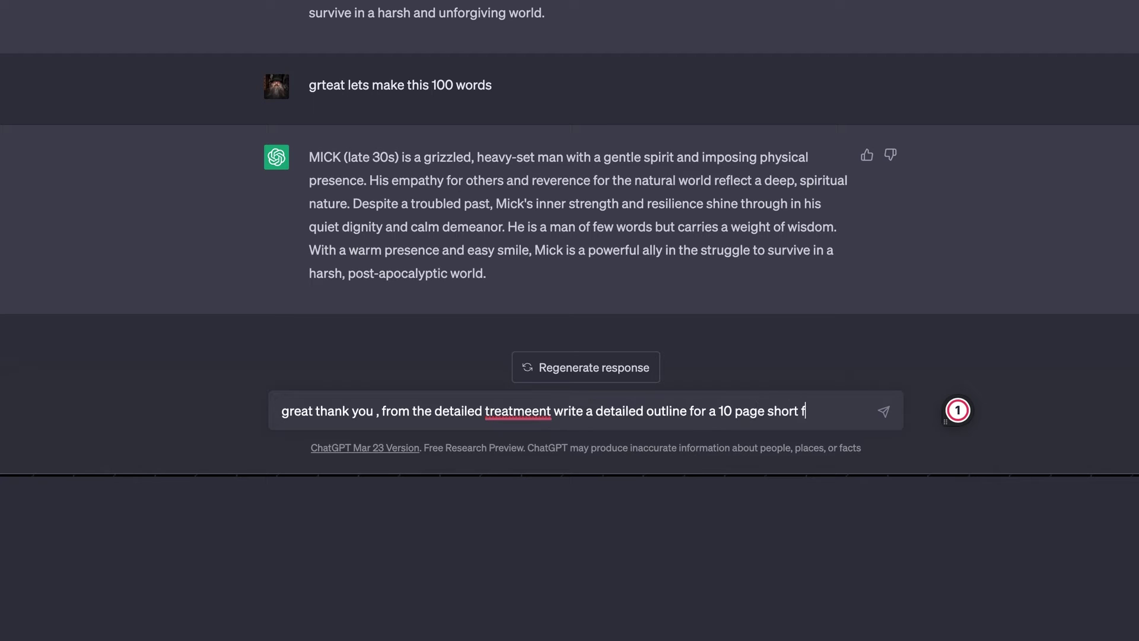
Step: Request the 10-page short film script outline and copy ACT I beats 1–2 from the reply
text(ript)
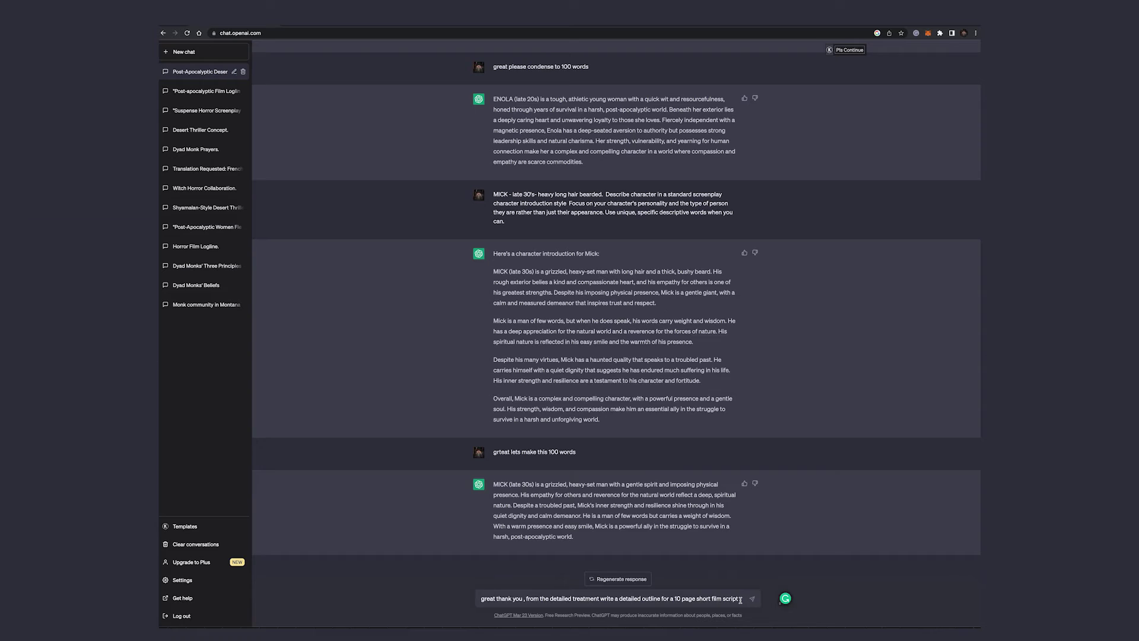
key(Return)
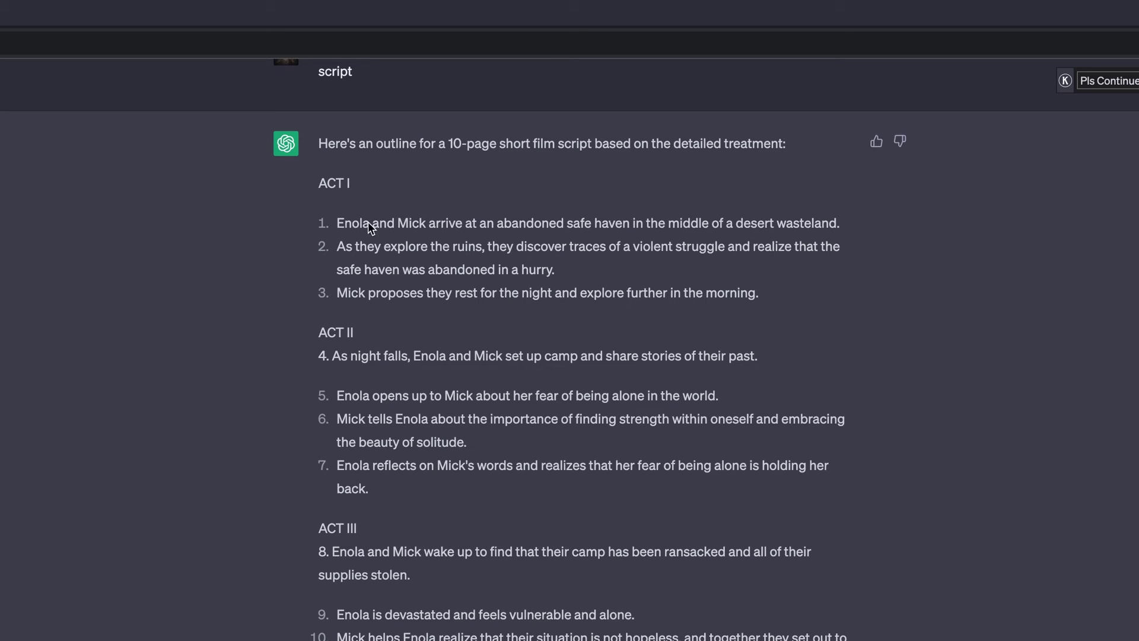
drag(312, 227, 573, 268)
key(ctrl+c)
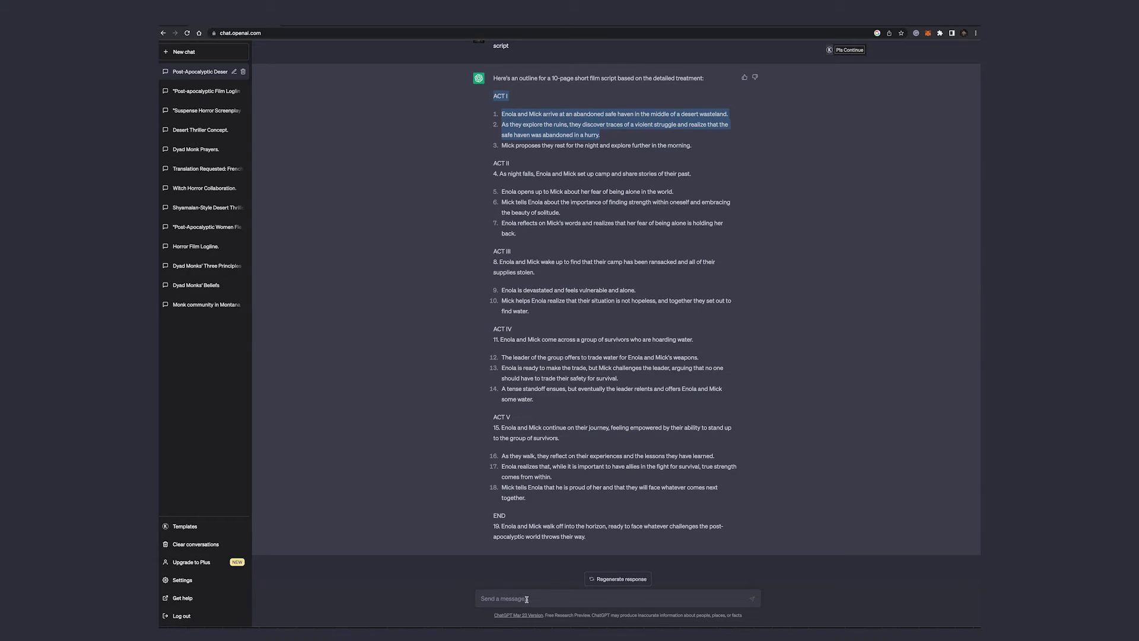
click(526, 599)
text(write 200-300 words of action and dialouge about)
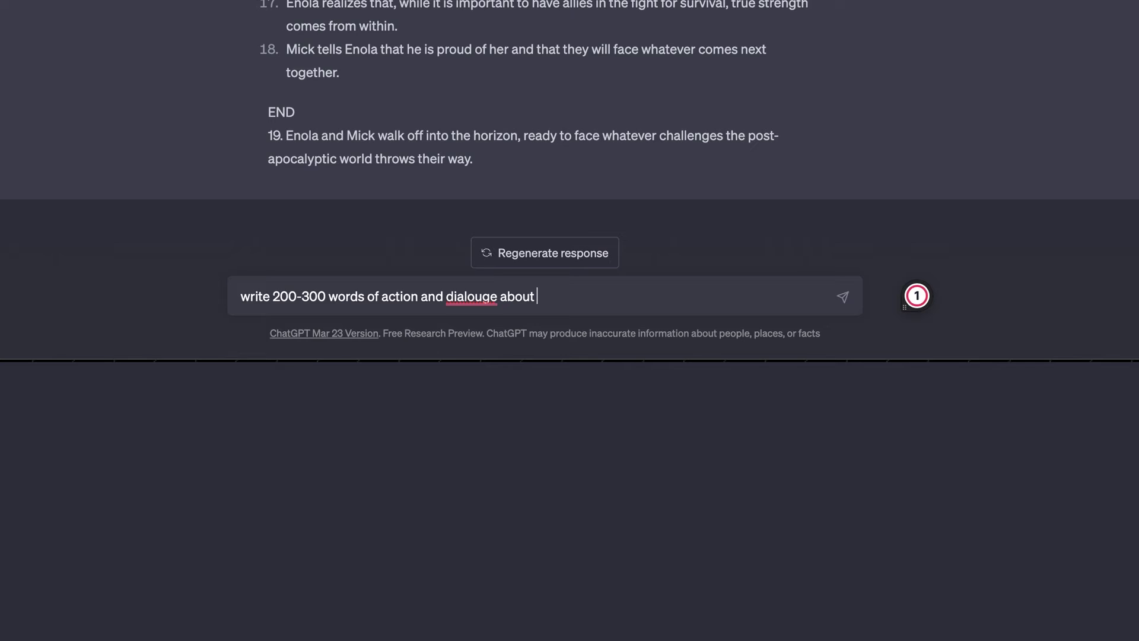
Step: Paste the ACT I beats into the 200-300 words action-and-dialogue request and send it
key(ctrl+v)
key(Return)
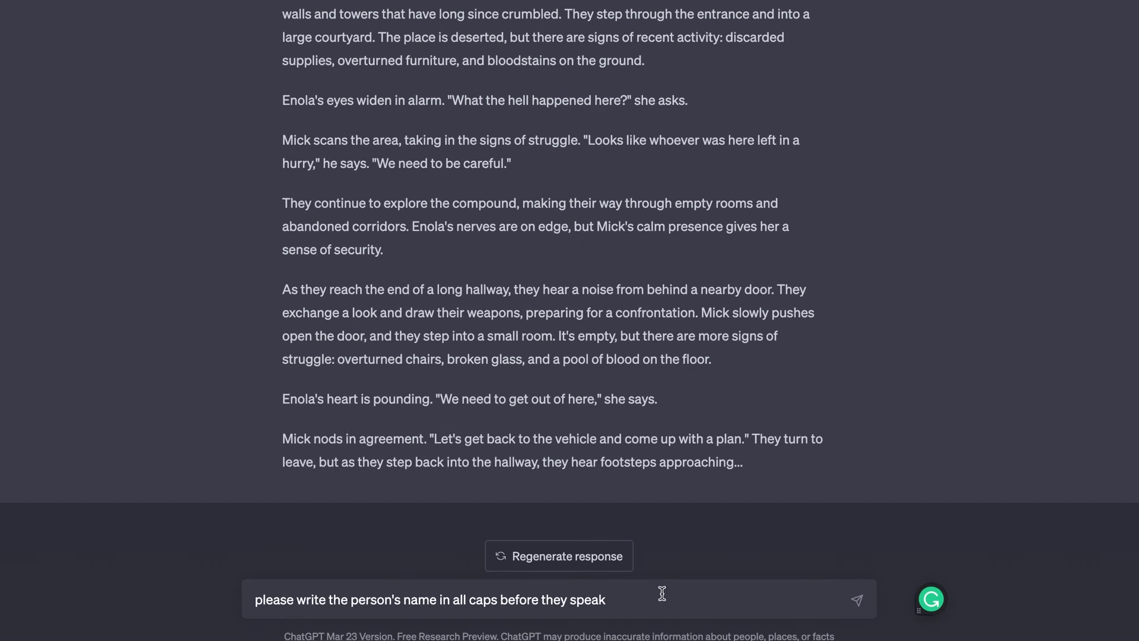
Step: Ask for each speaker's name in all caps before their lines
key(Return)
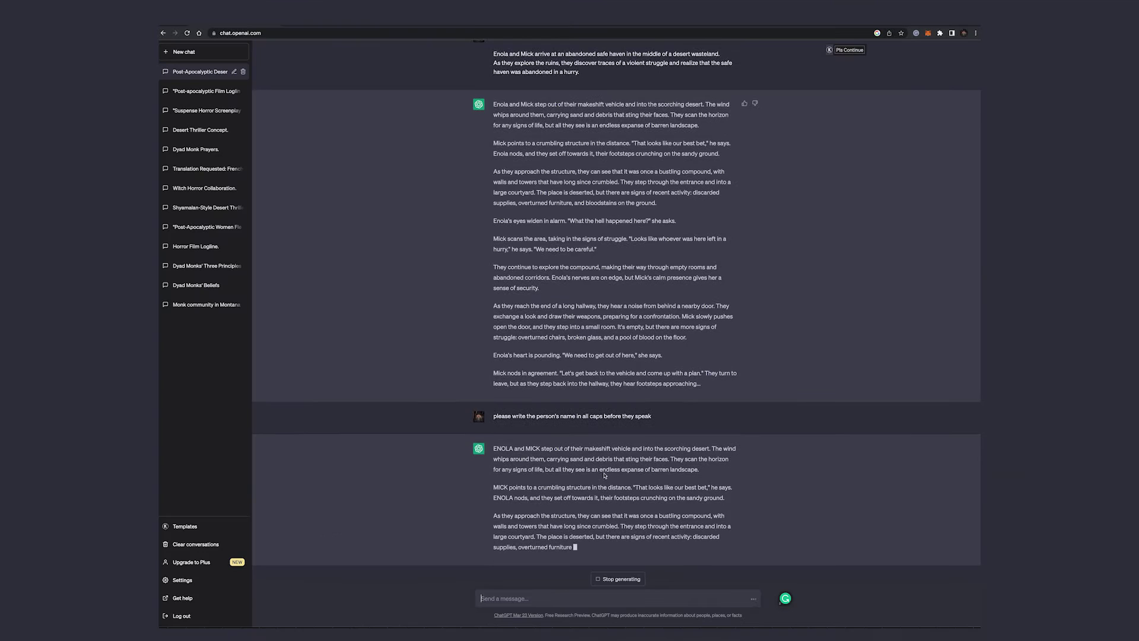
click(542, 600)
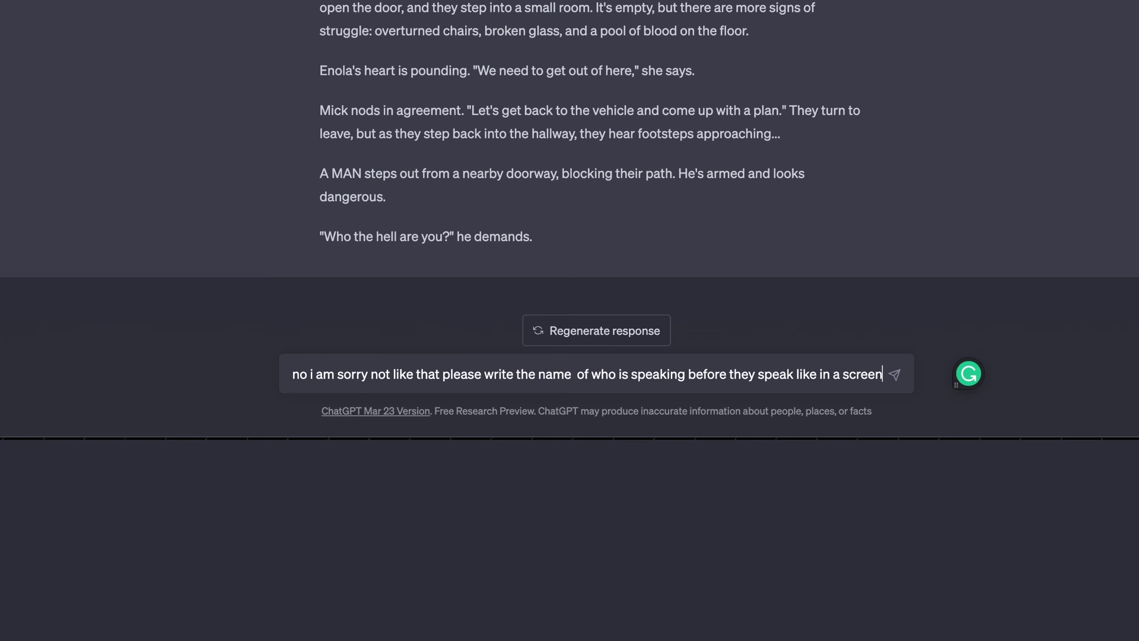
Step: Ask for the scene written like in a screenplay, then begin a new 200-300 words request
text(play)
key(Return)
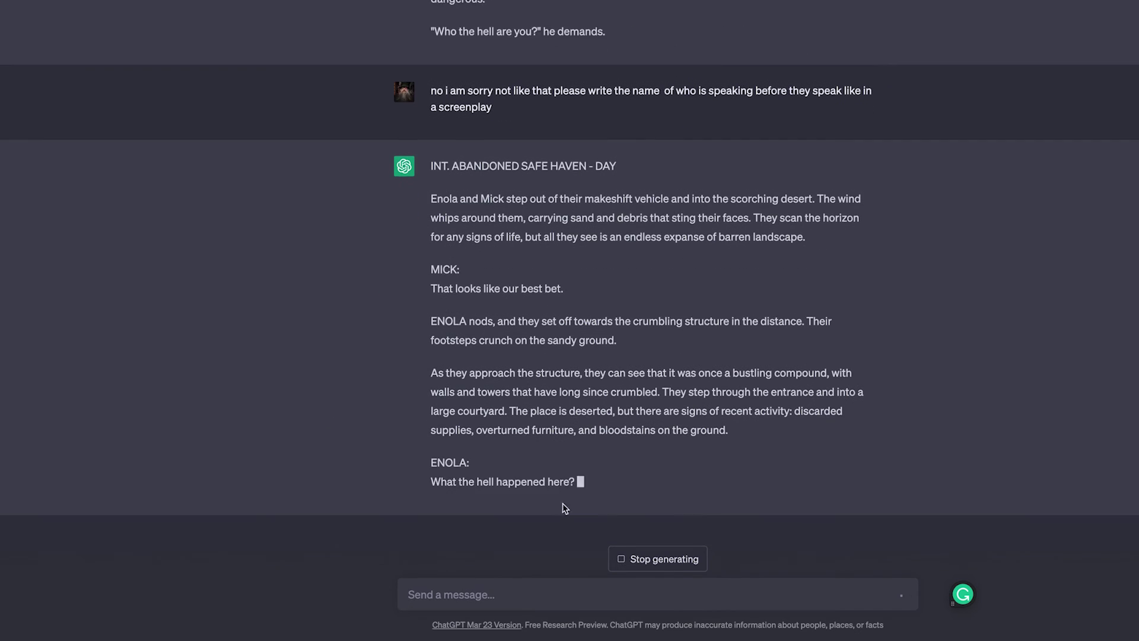
text(please)
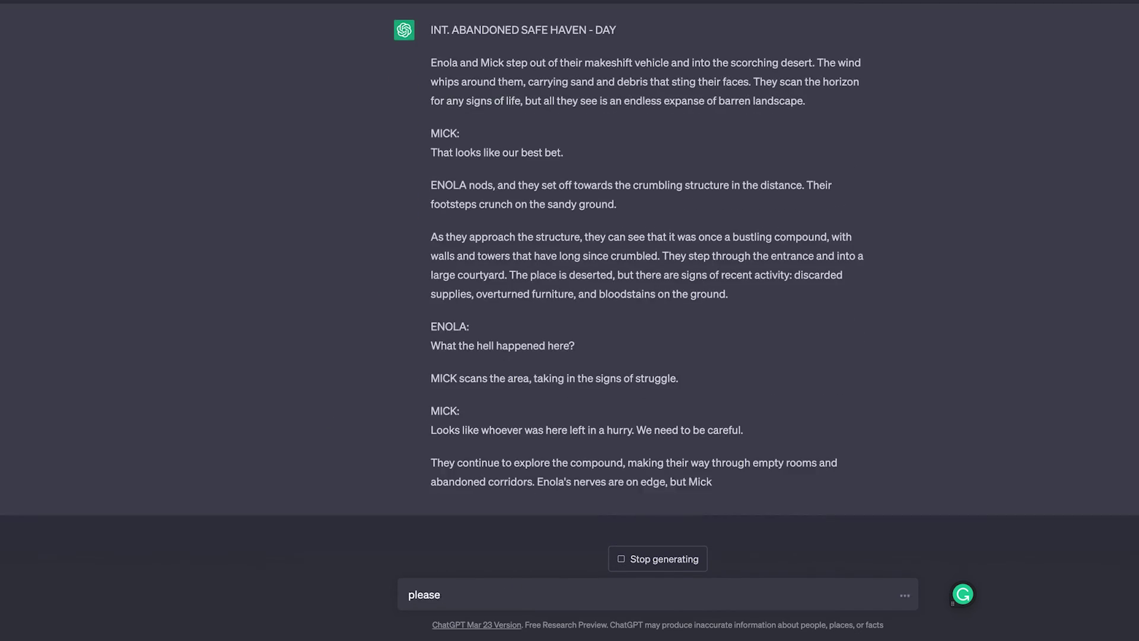
text( write the following in 200-)
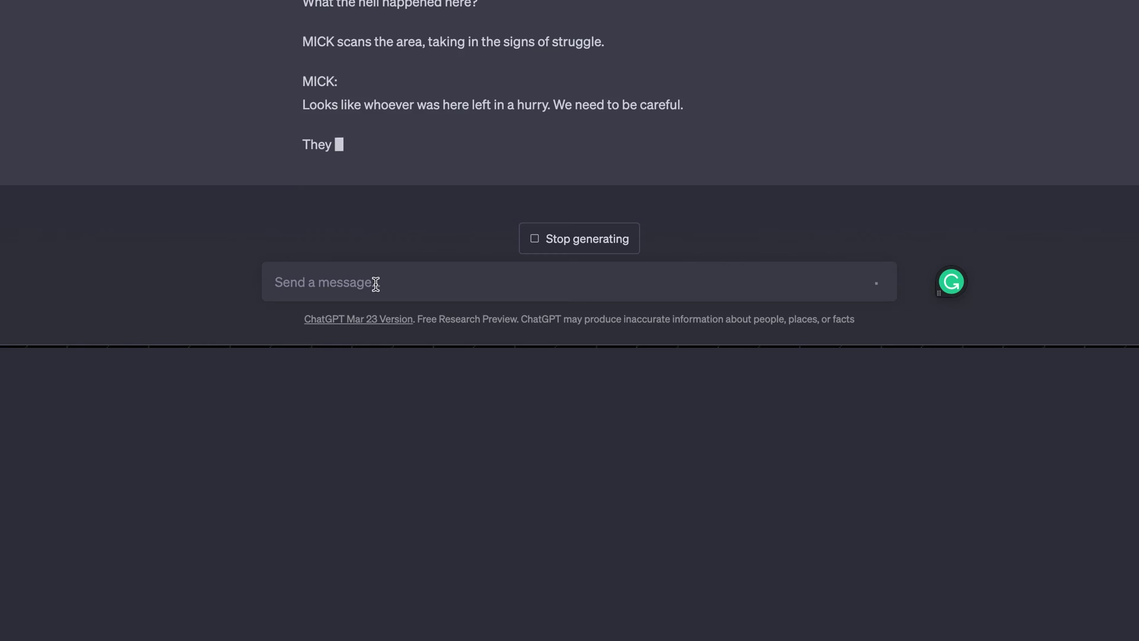
Step: Write the 200-300 words dramatic dialogue and cinematic action screenplay-format request, correcting 'dramatic' and 'dialogue'
text(please )
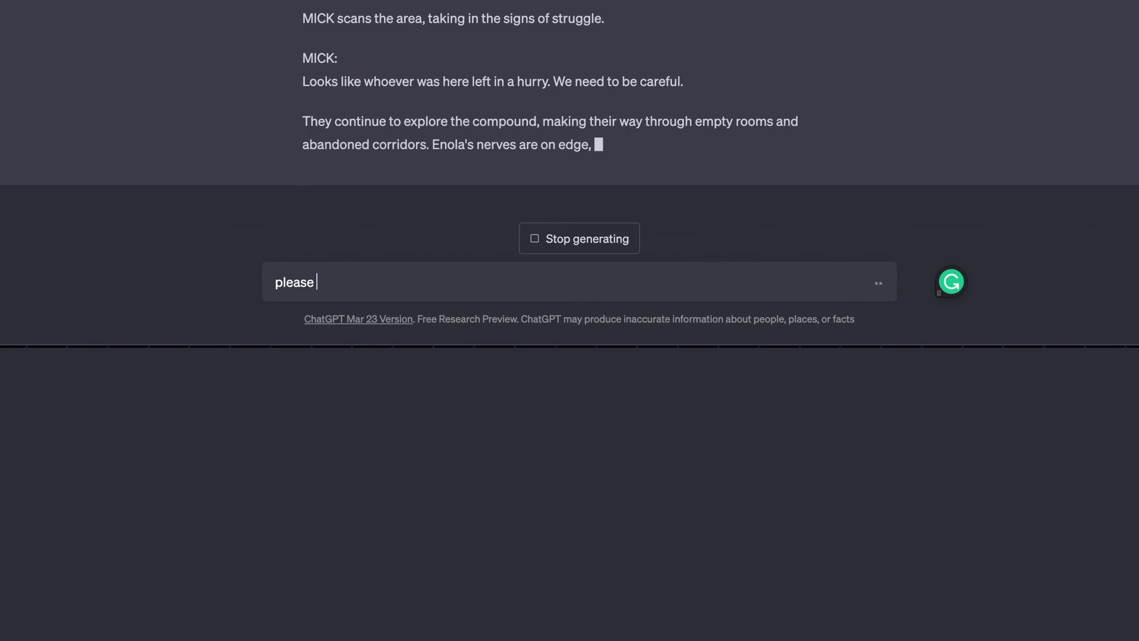
text(write the following in 200-300 words in )
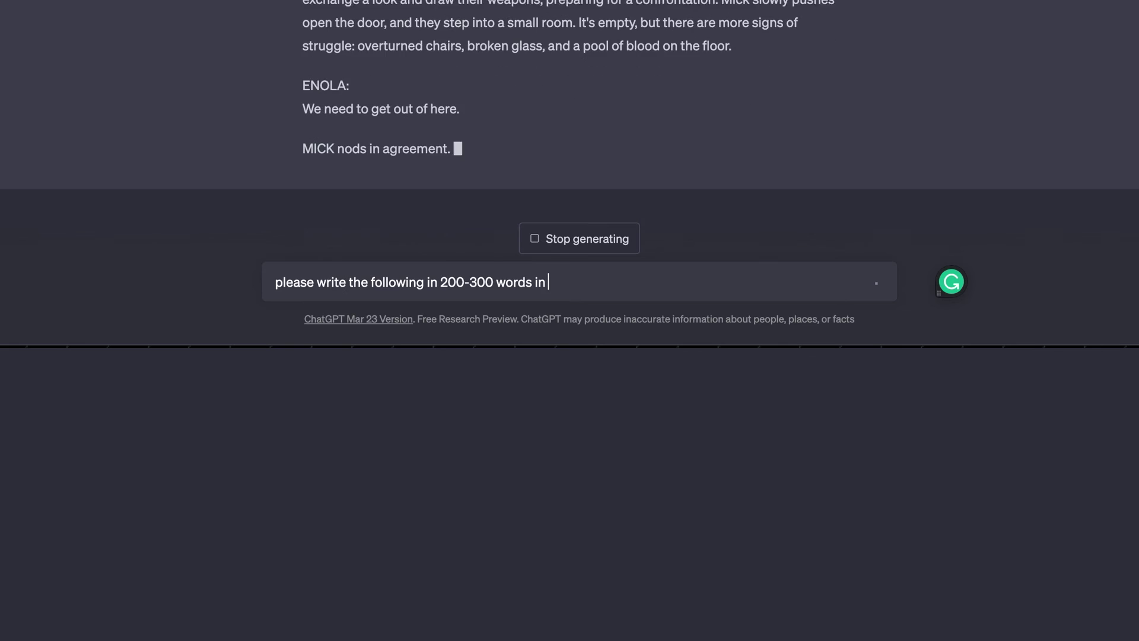
text(dramic )
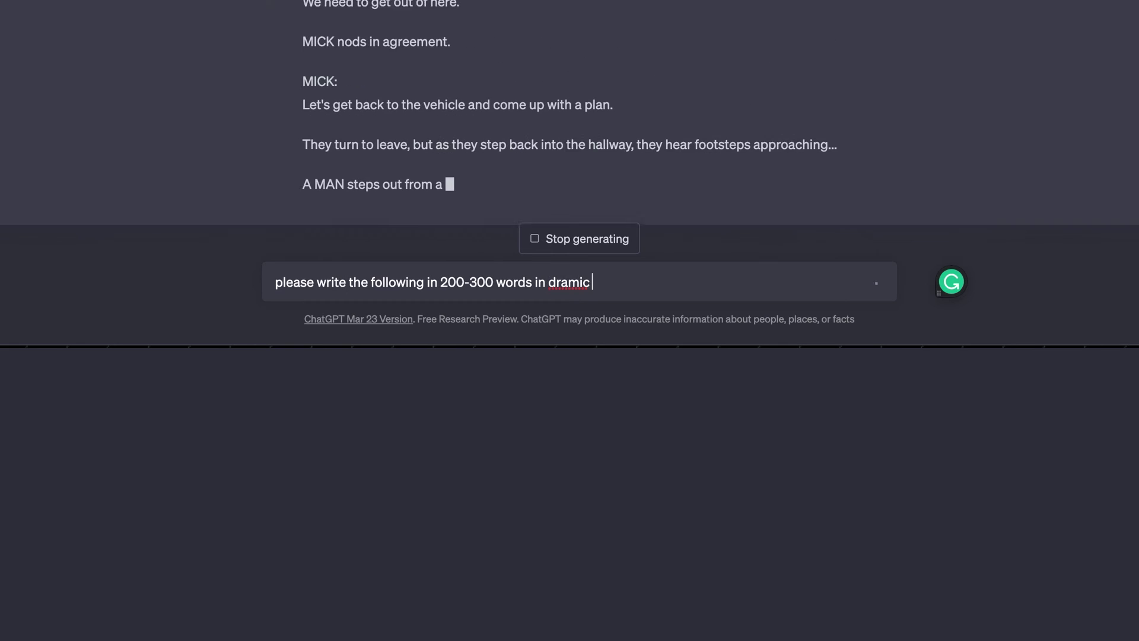
text(dialouge and cinematic action in a sc)
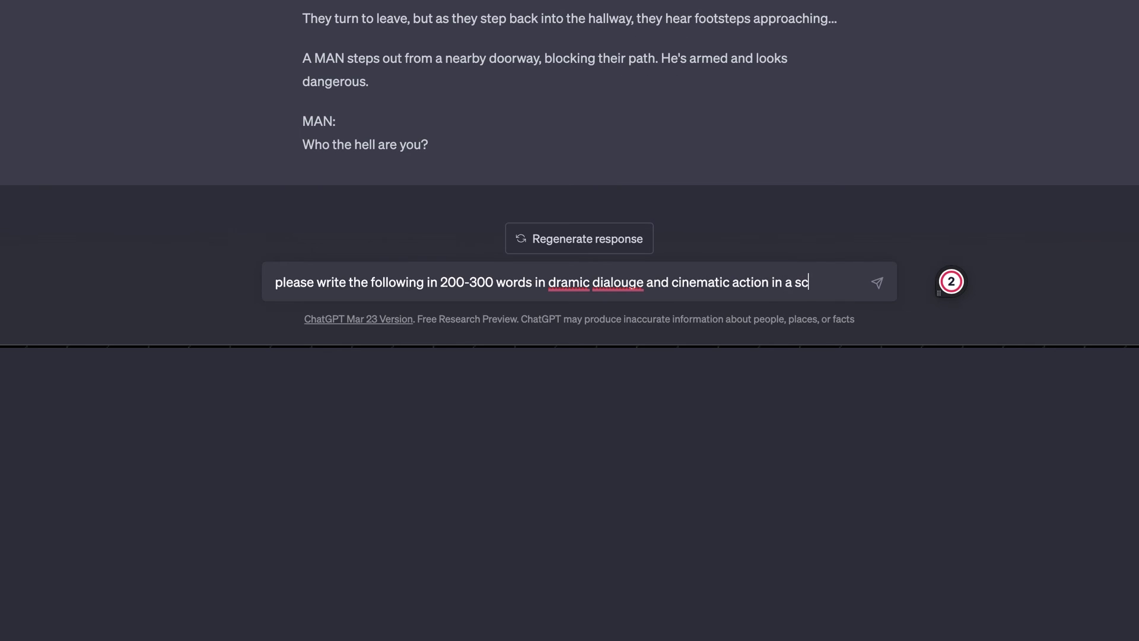
text(format)
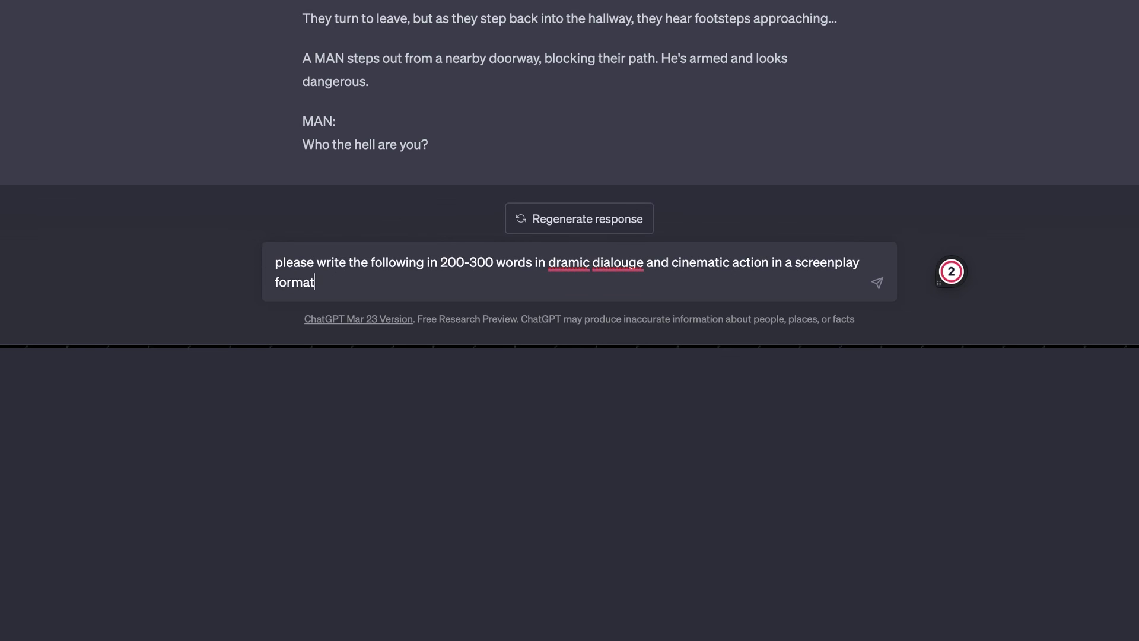
click(645, 276)
click(645, 286)
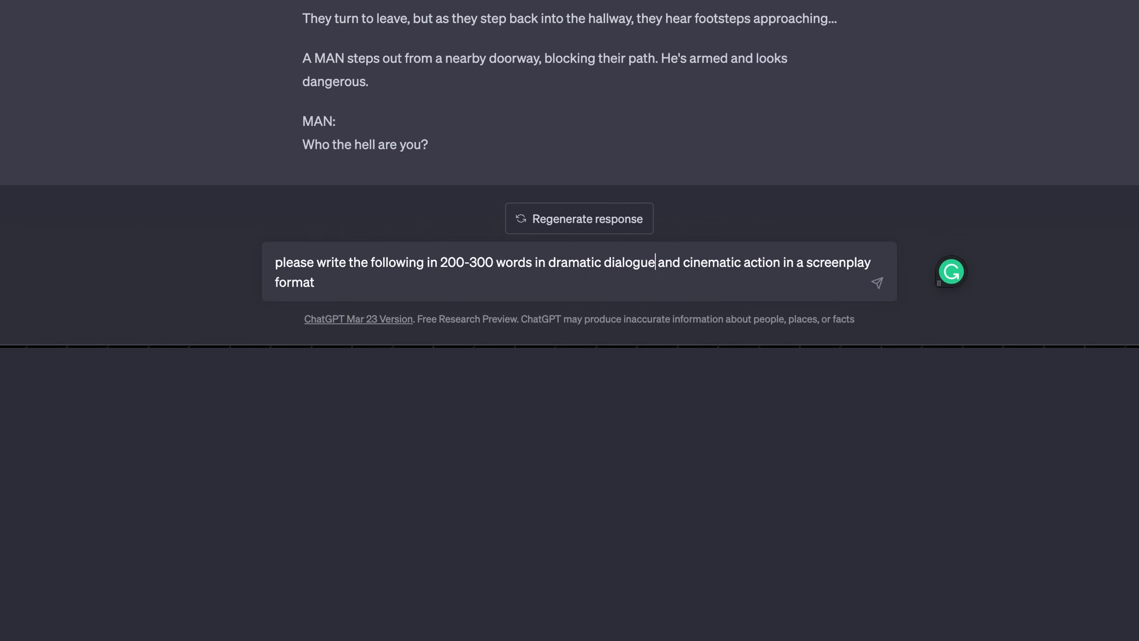
Step: Copy the ACT I beats from the earlier request and paste them into the new prompt
scroll(570, 148, up, 10)
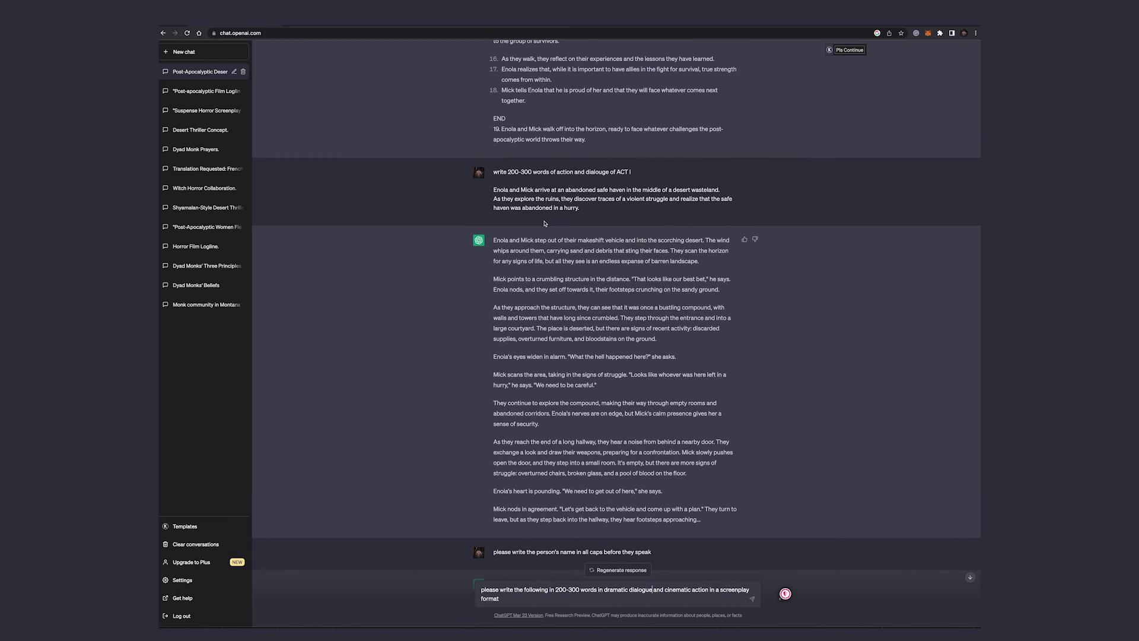
drag(612, 172, 648, 213)
key(ctrl+c)
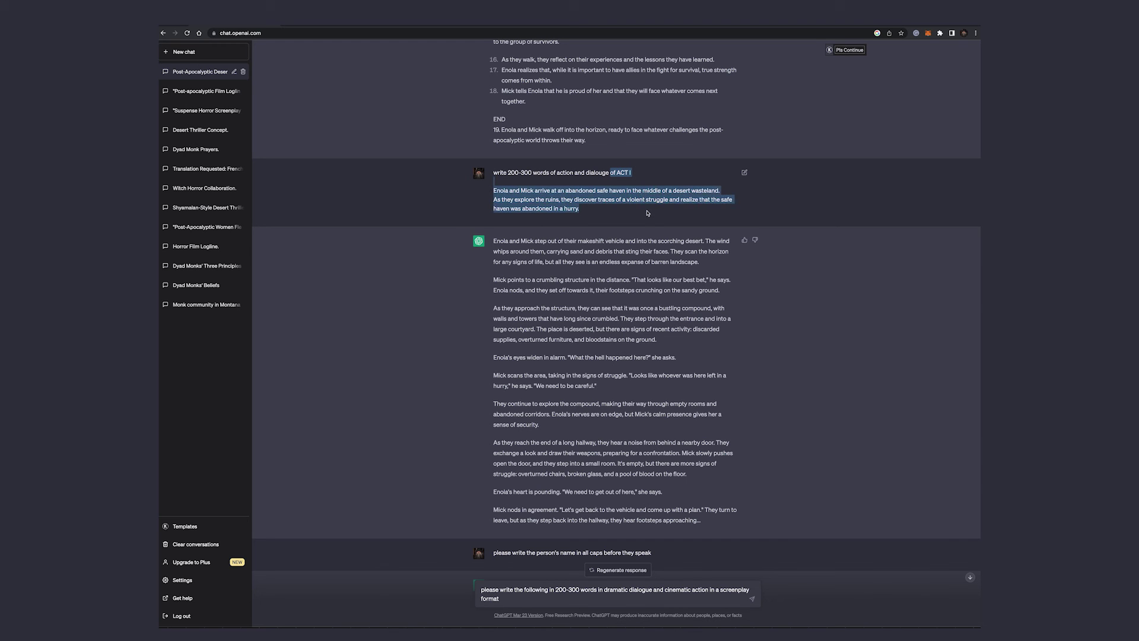
scroll(650, 285, down, 10)
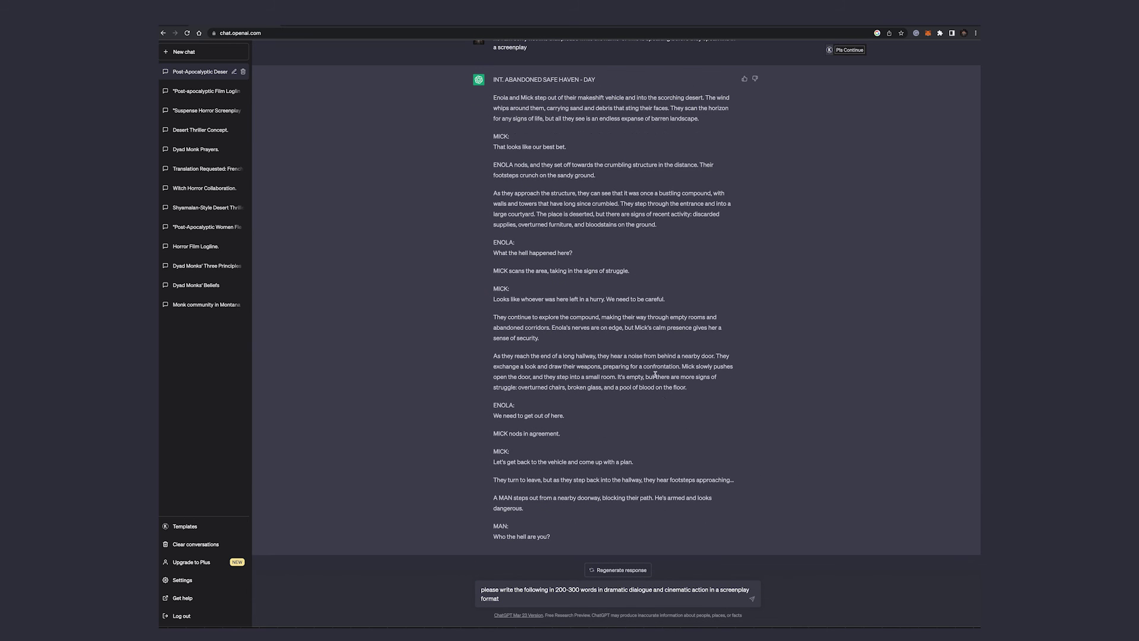
key(ctrl+v)
Step: Send the screenplay-format request with the ACT I beats about Enola and Mick's abandoned safe haven
key(Return)
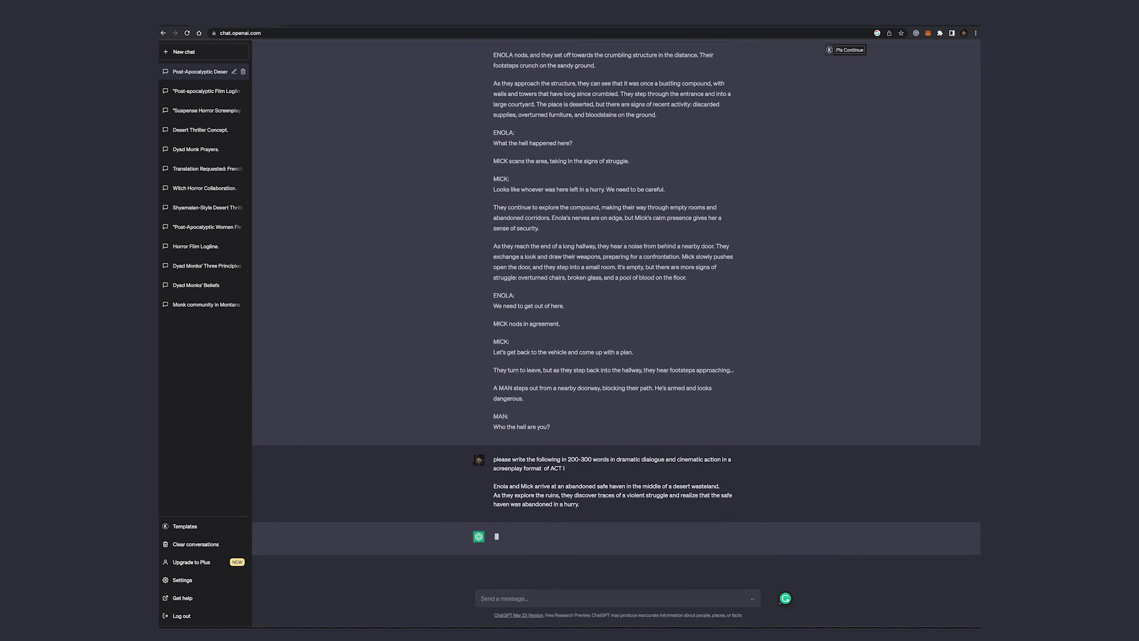